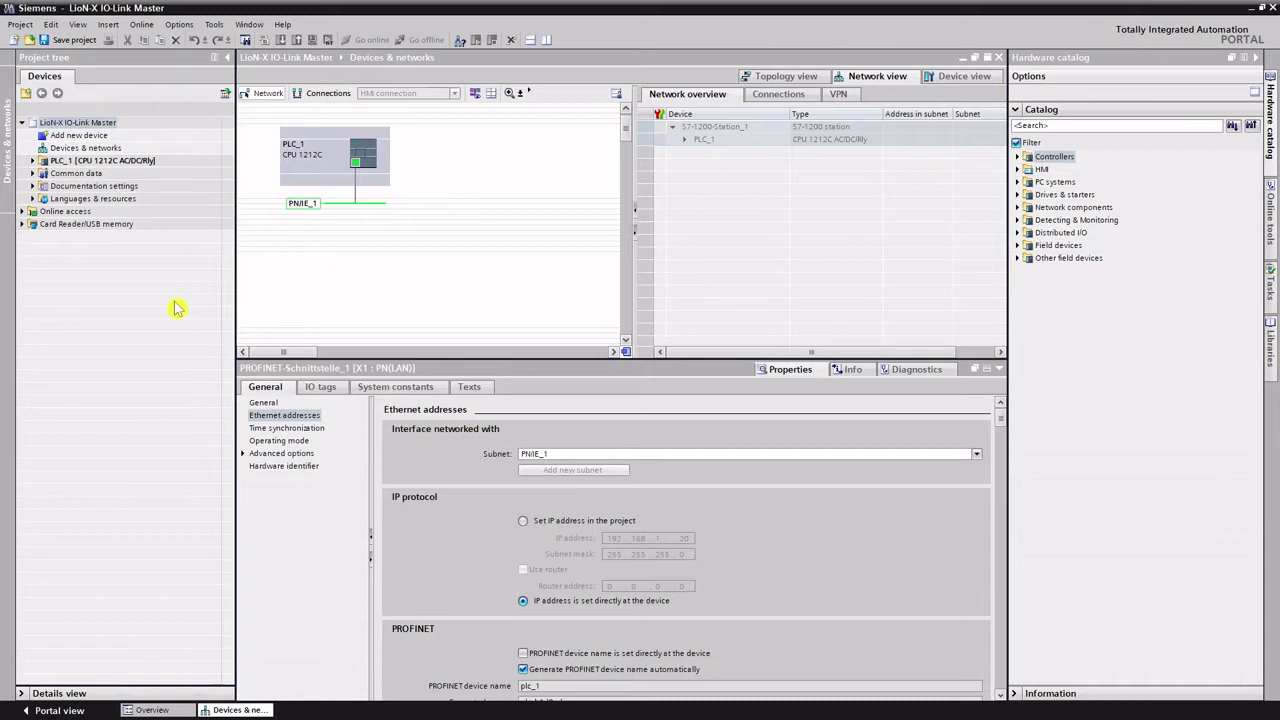
Step: Scan the Intel Ethernet adapter under Online access for accessible devices
click(22, 211)
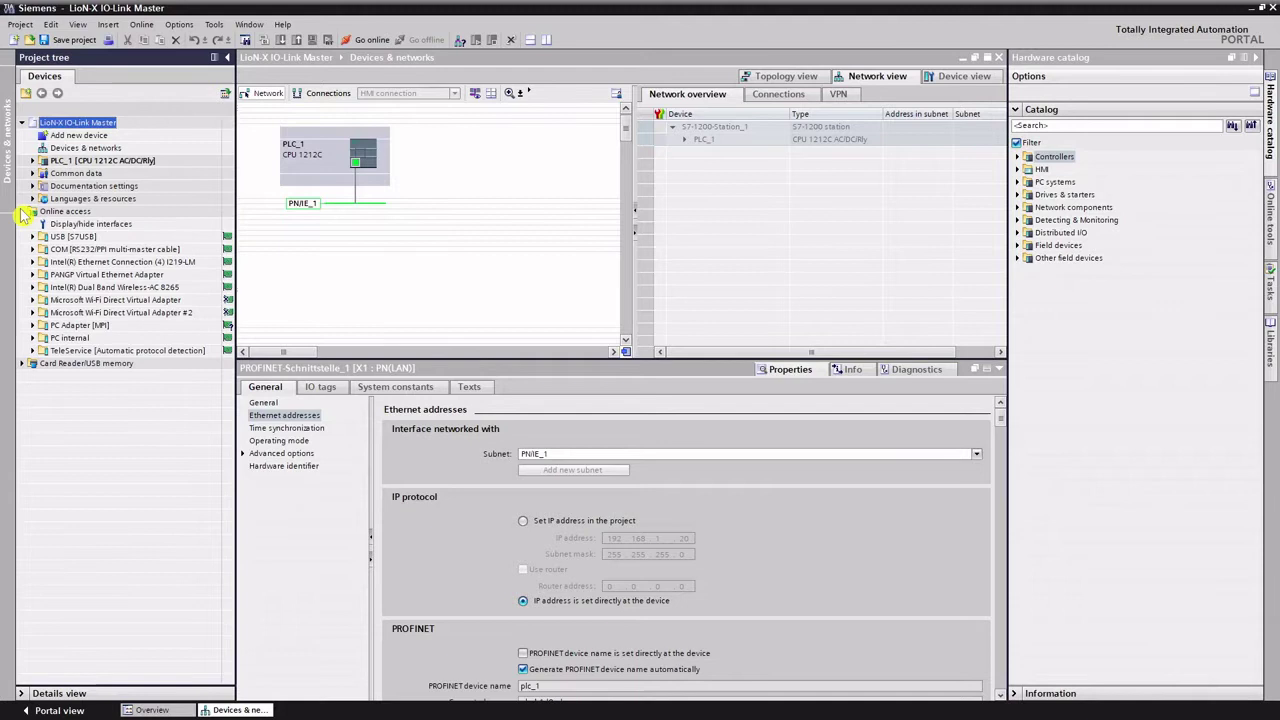
click(33, 262)
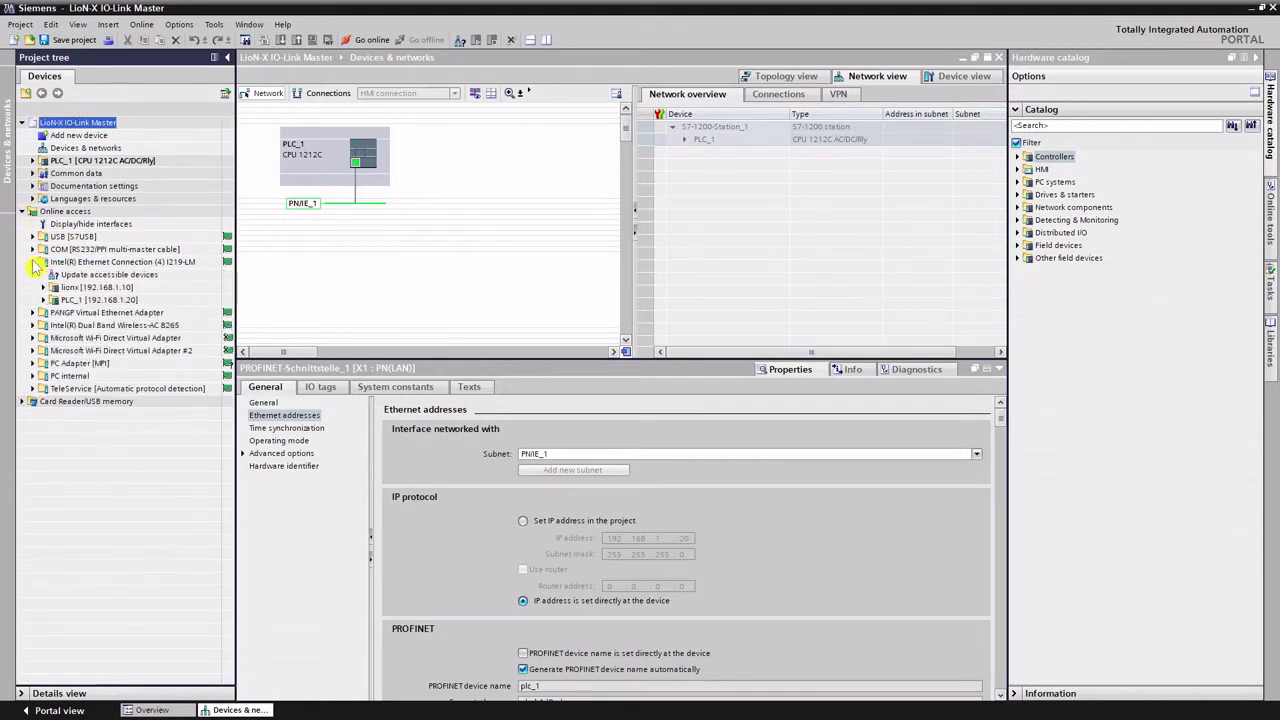
double_click(112, 275)
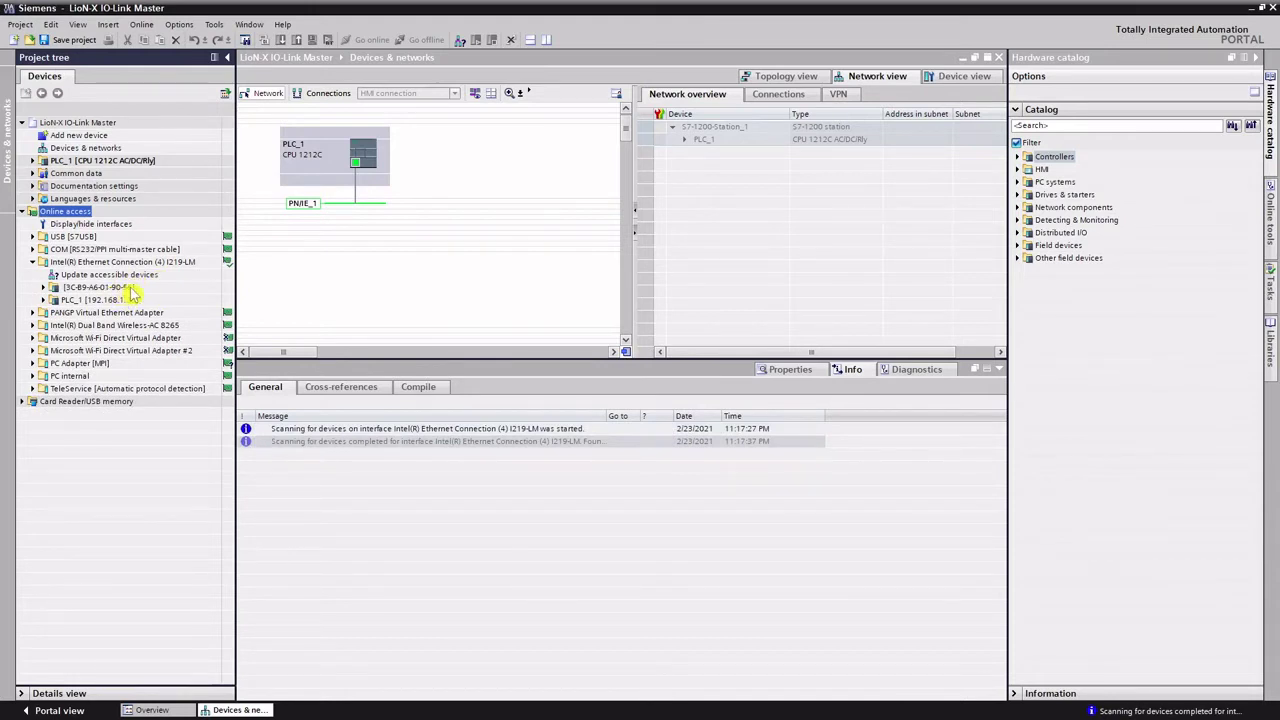
Step: Open Online & diagnostics for the newly found unnamed device (0980 XSL 3912-121-0)
click(122, 288)
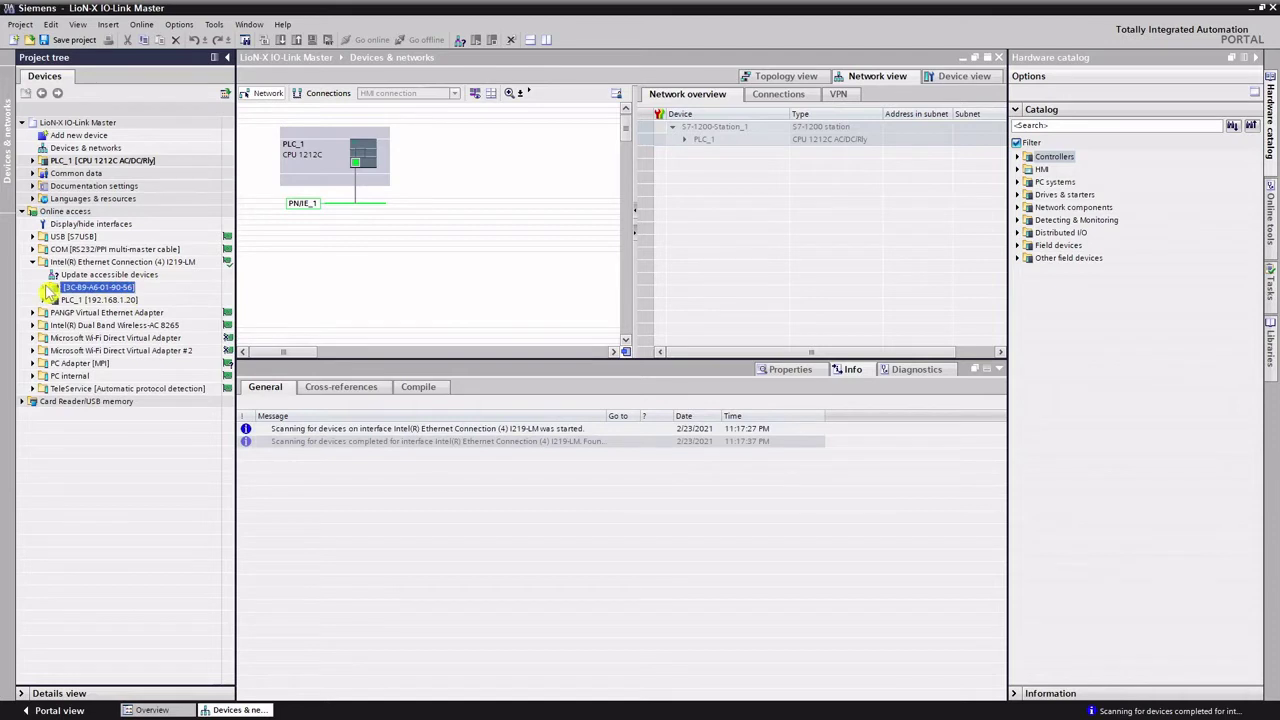
click(44, 287)
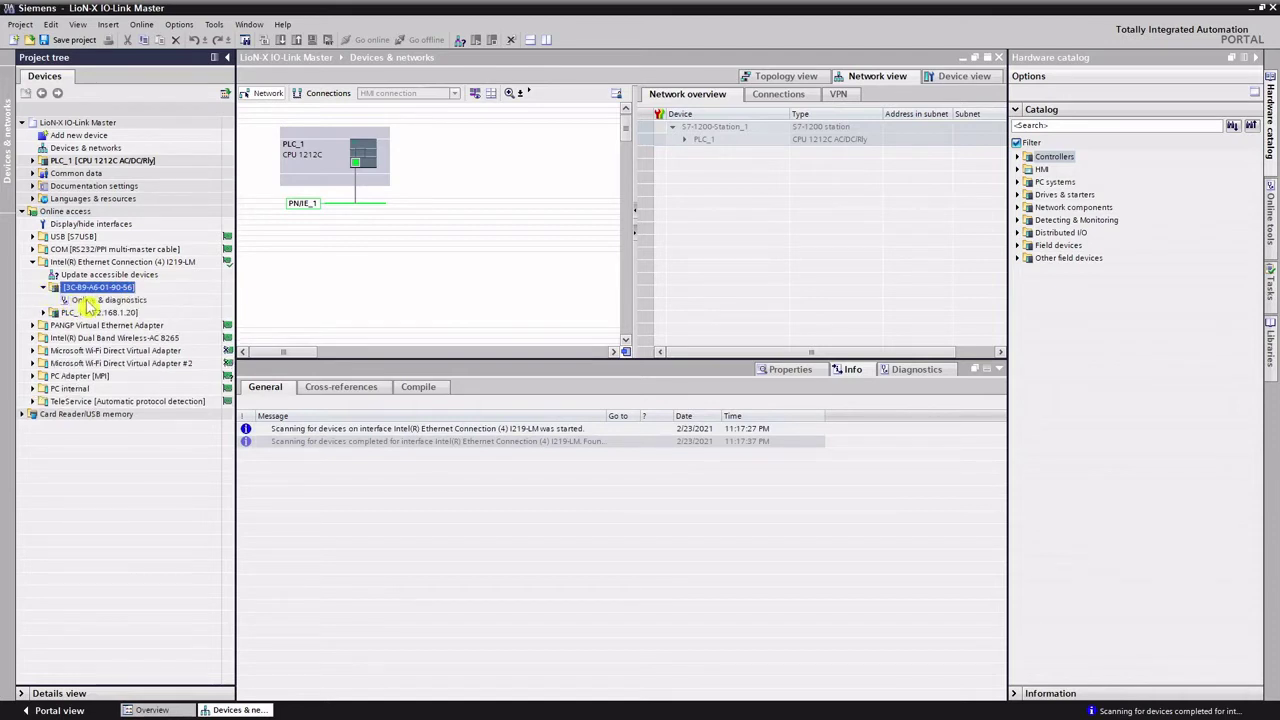
click(86, 301)
double_click(88, 306)
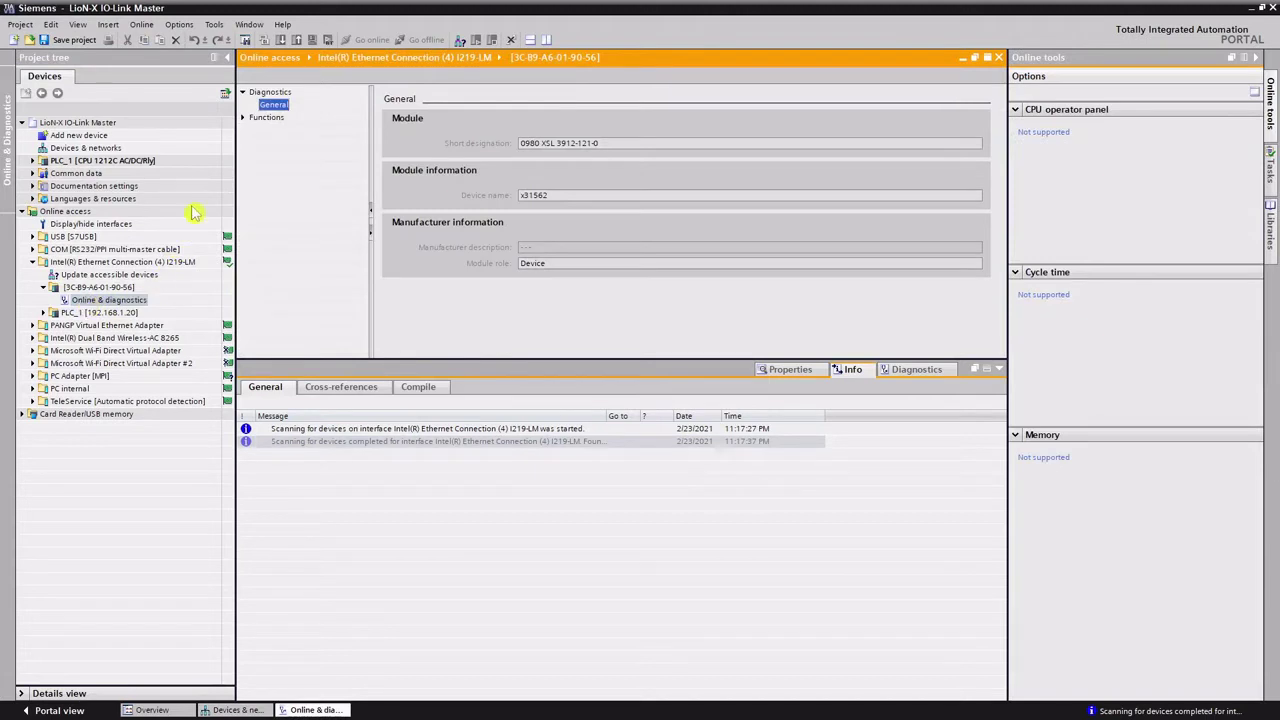
Step: Assign the PROFINET device name 'lionx' to the found device under Functions > Assign name
click(242, 118)
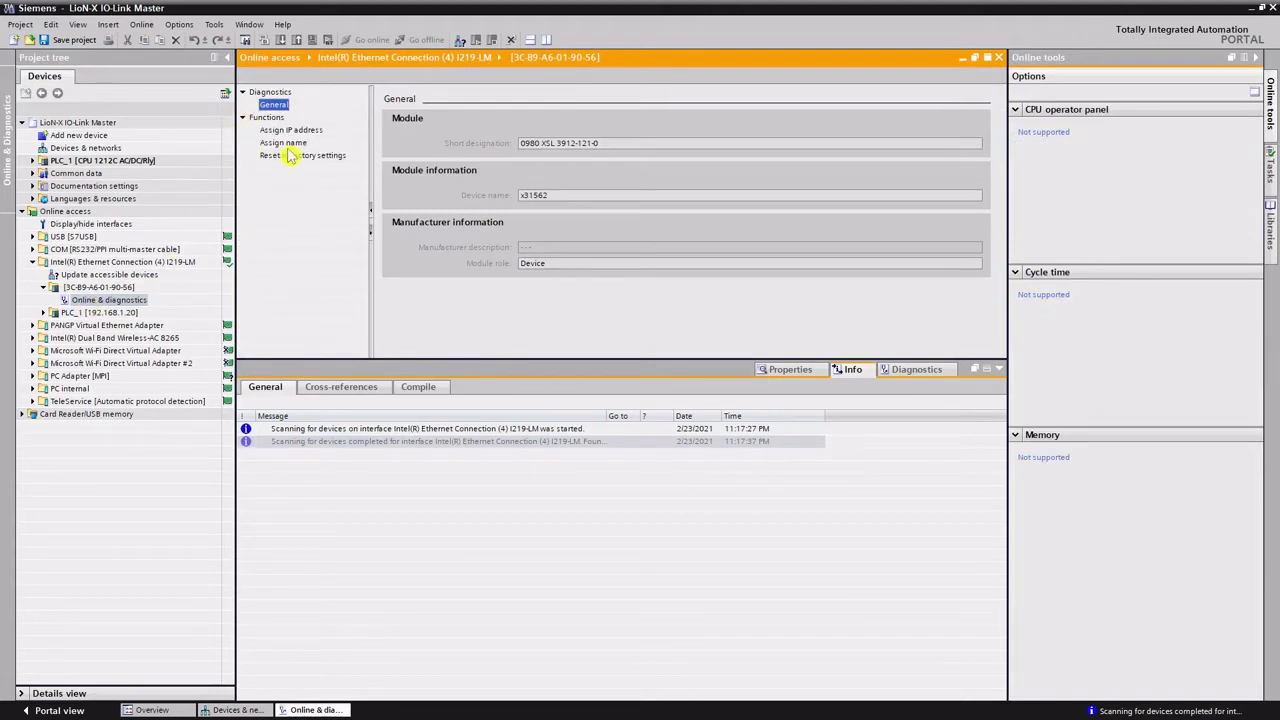
click(284, 143)
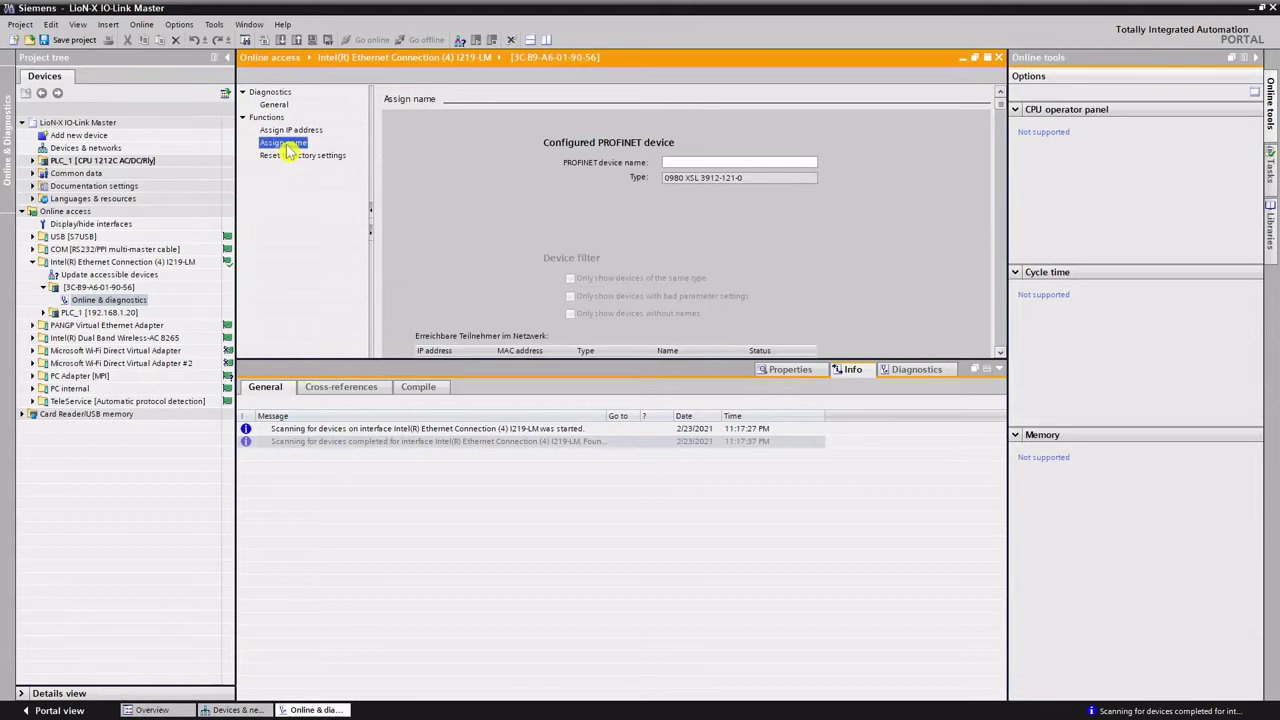
click(707, 161)
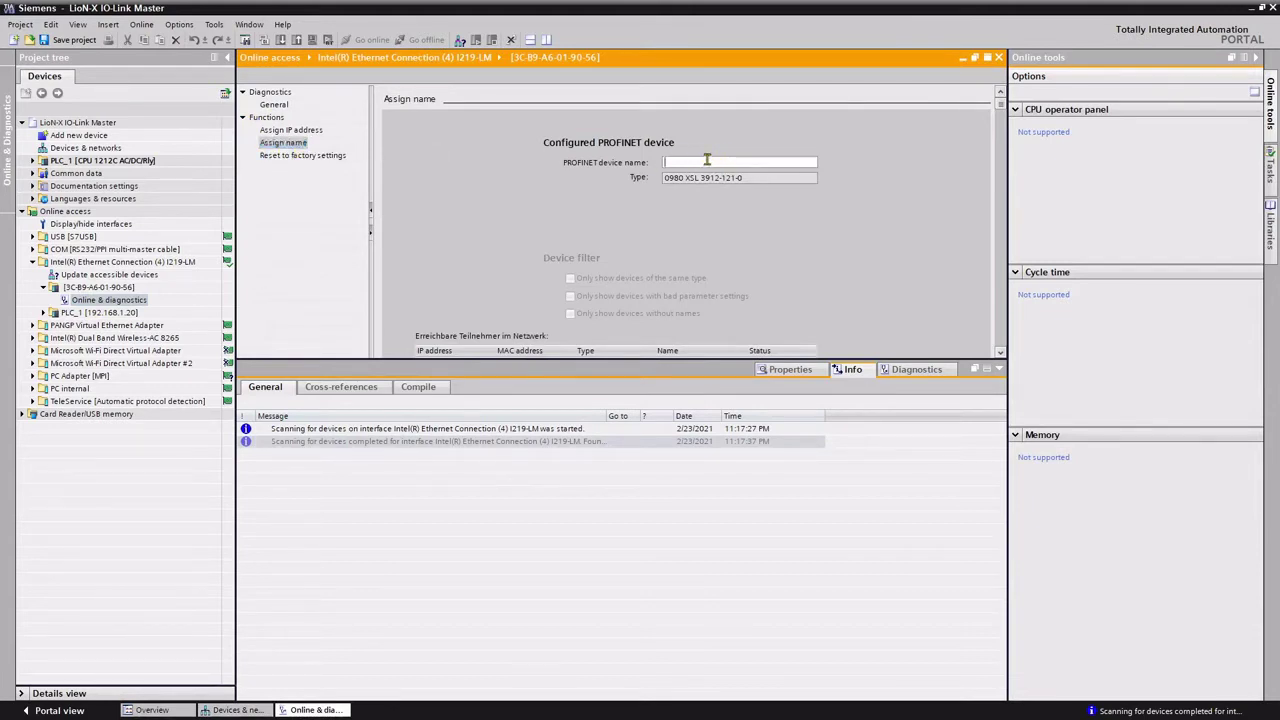
text(lionx)
scroll(920, 206, down, 3)
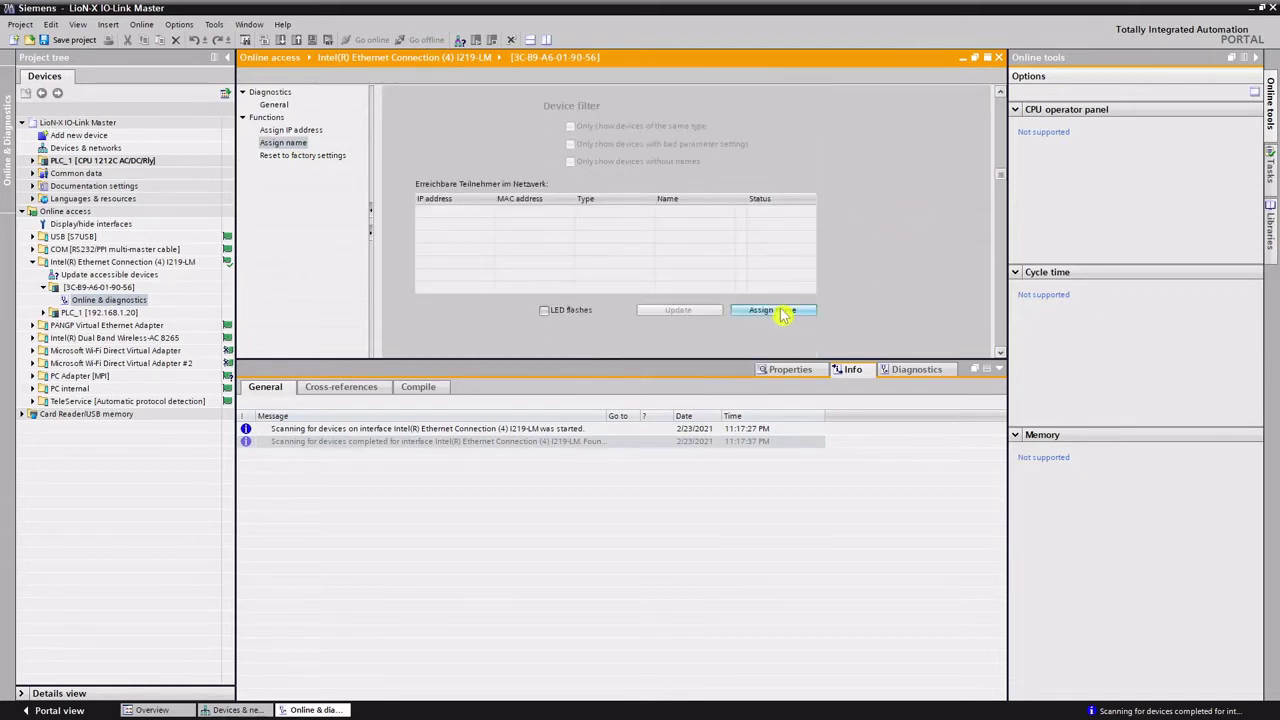
click(785, 312)
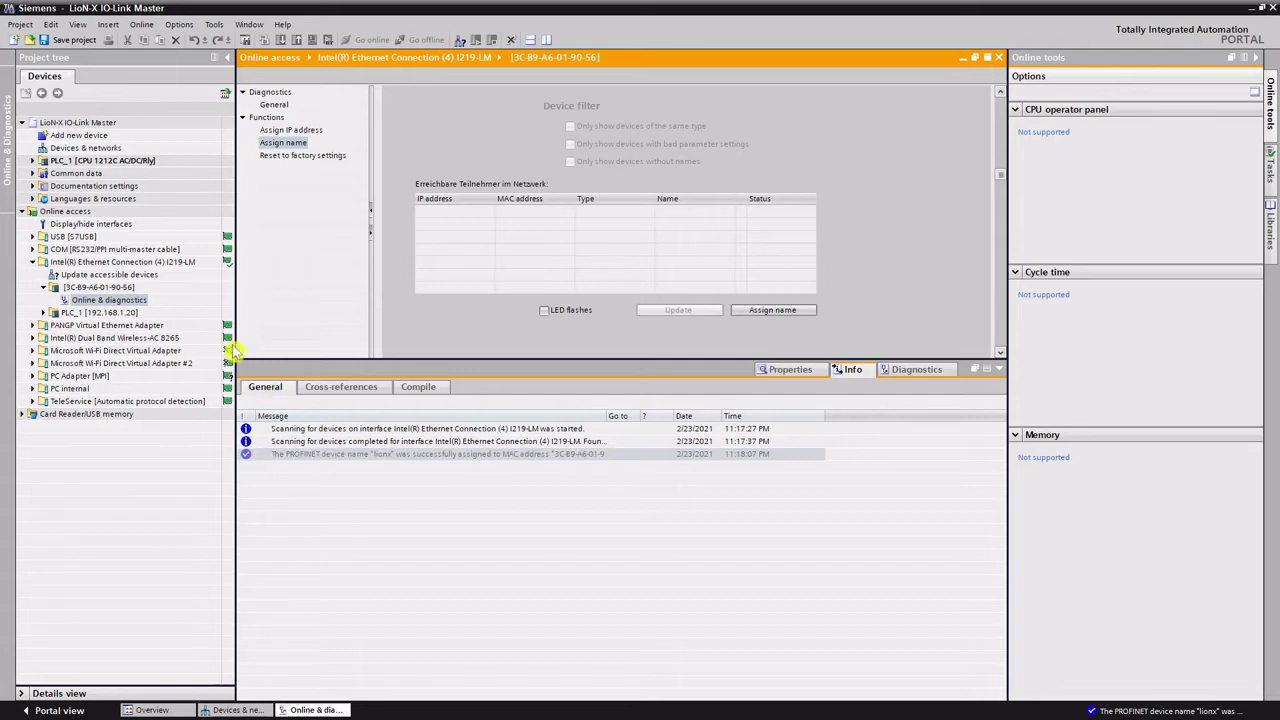
Step: Rescan accessible devices so the device is listed as lionx beside PLC_1 [192.168.1.20]
click(115, 276)
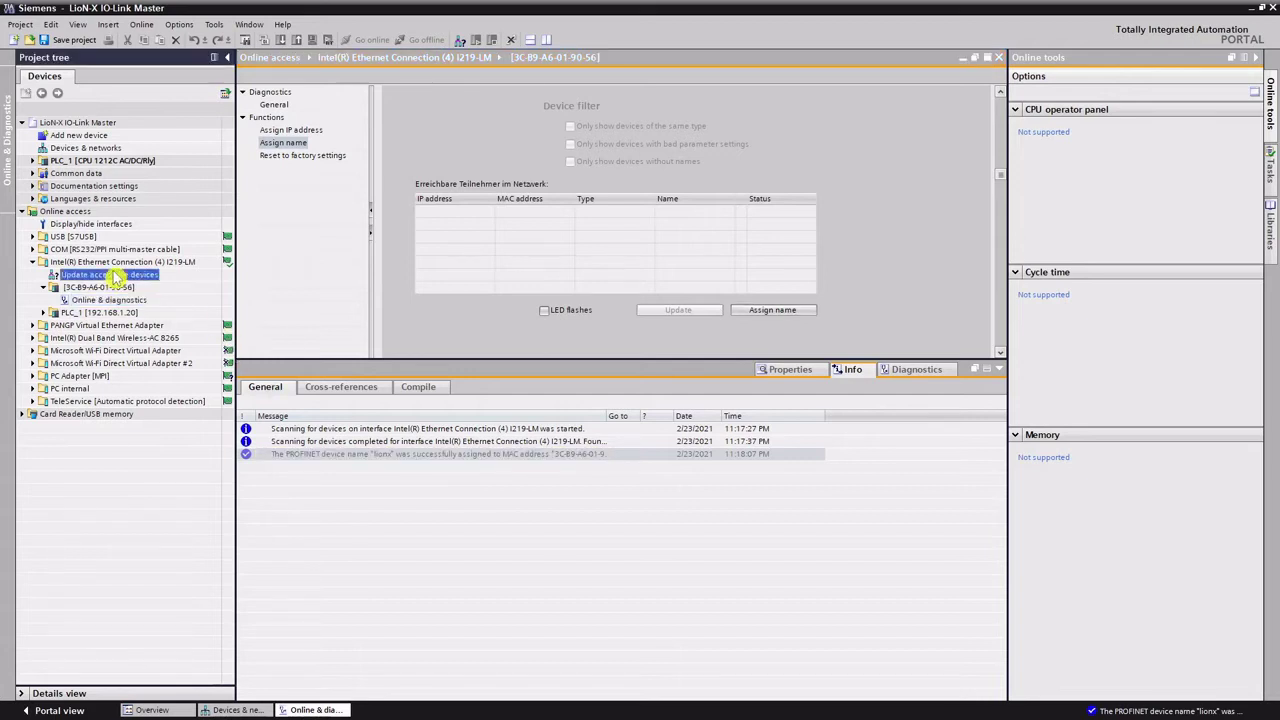
double_click(113, 274)
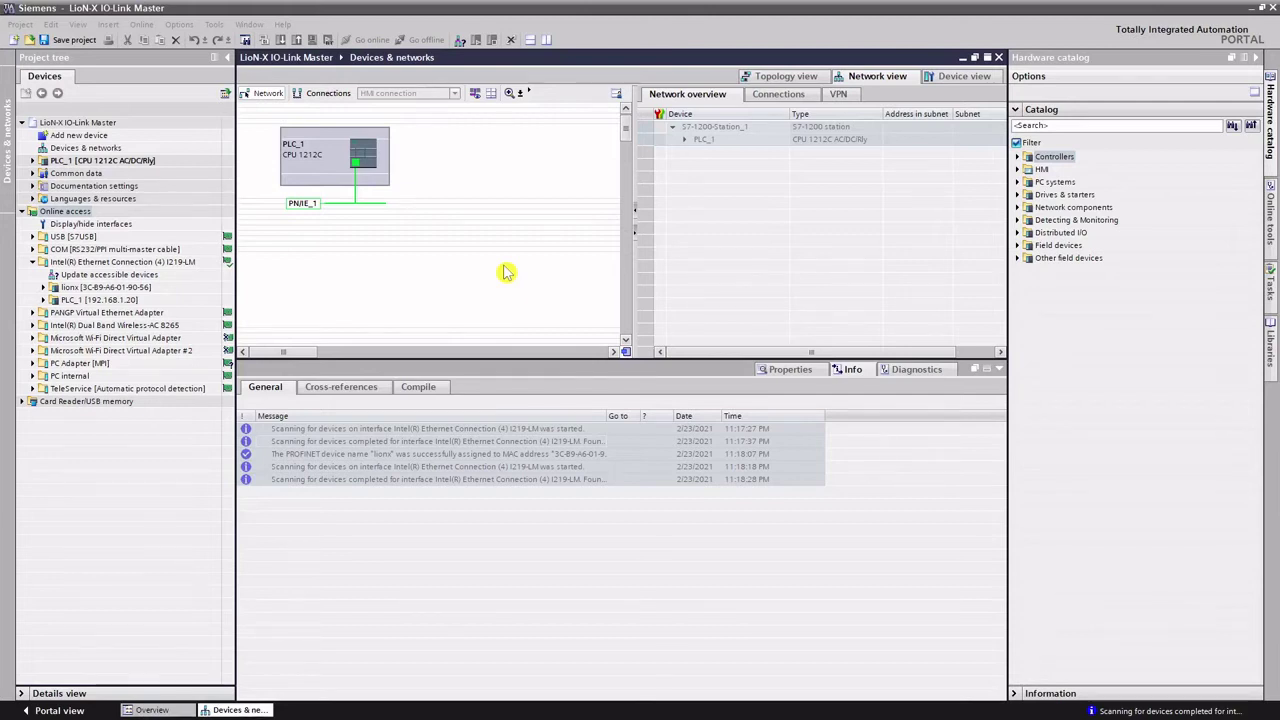
Step: Install the Belden LioN-X GSDML-V2.35 file and save the project when prompted
click(179, 24)
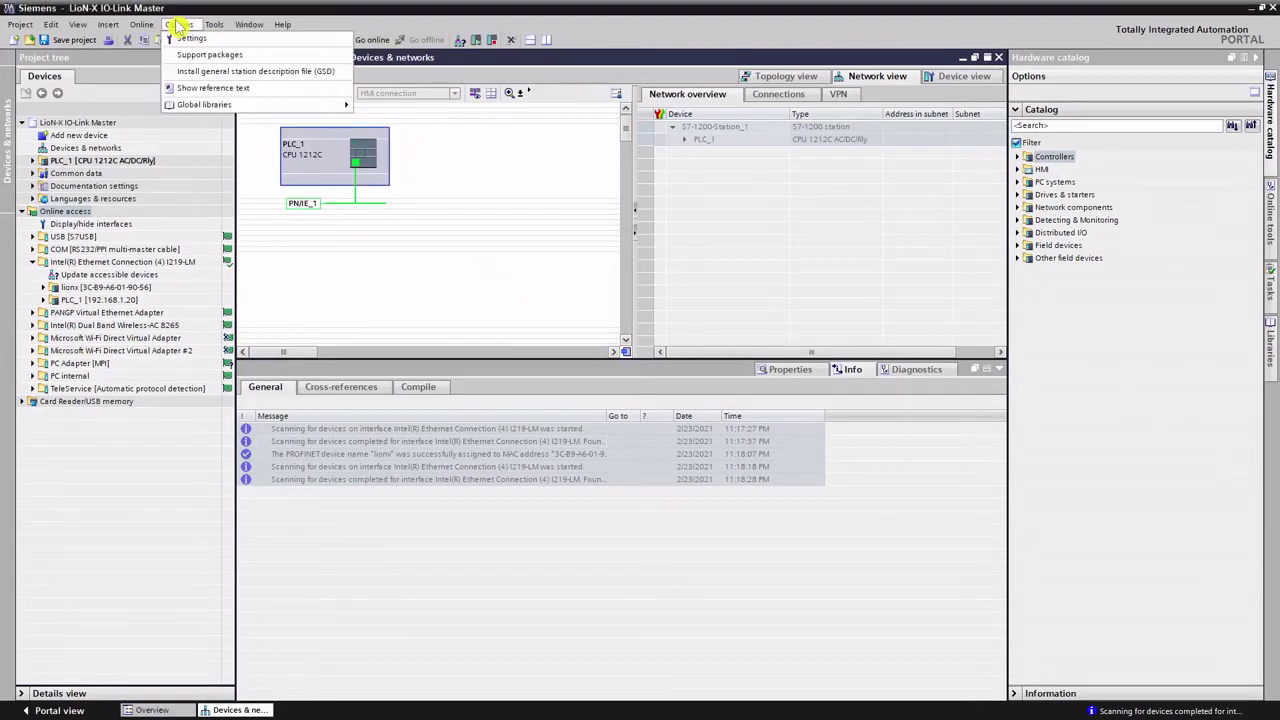
click(218, 72)
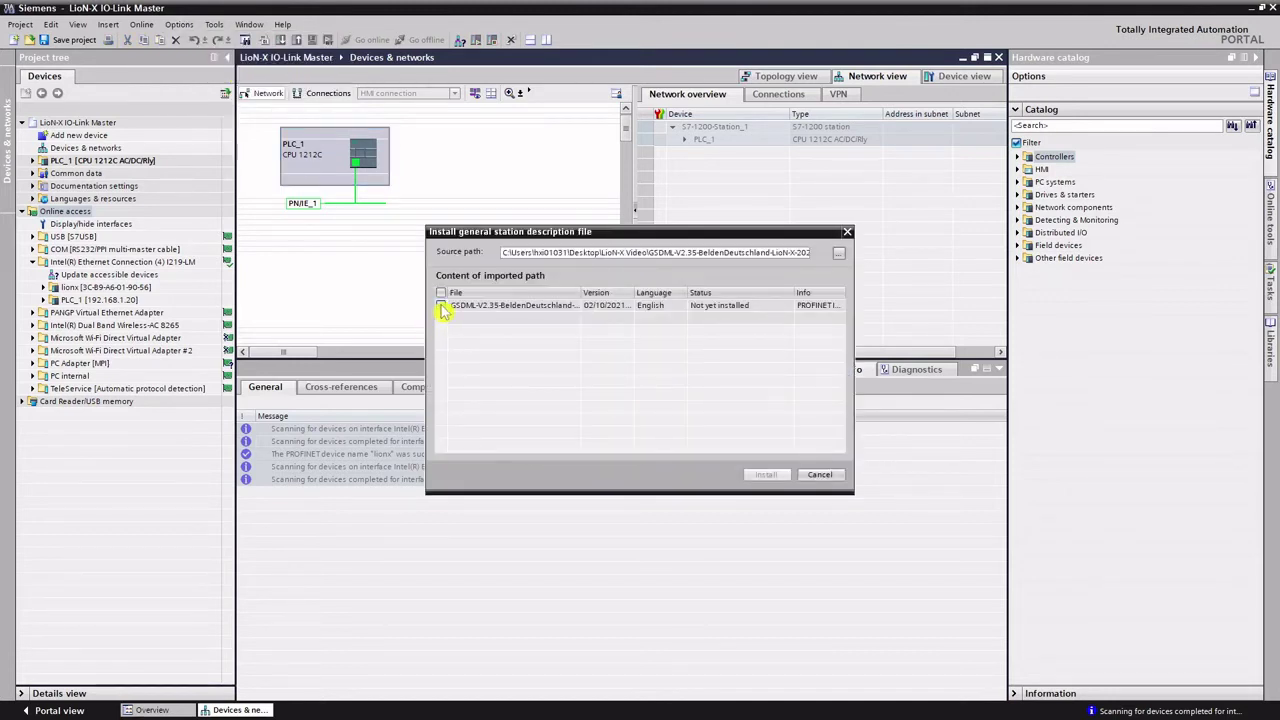
click(441, 305)
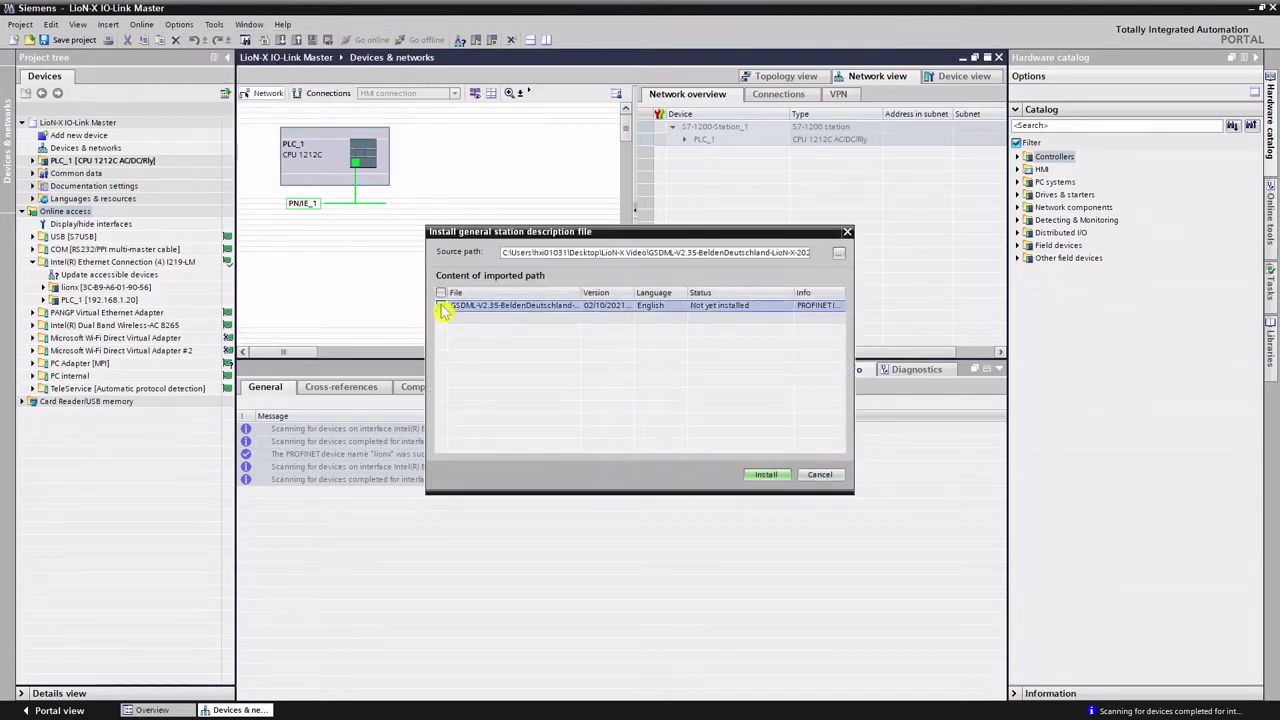
click(765, 476)
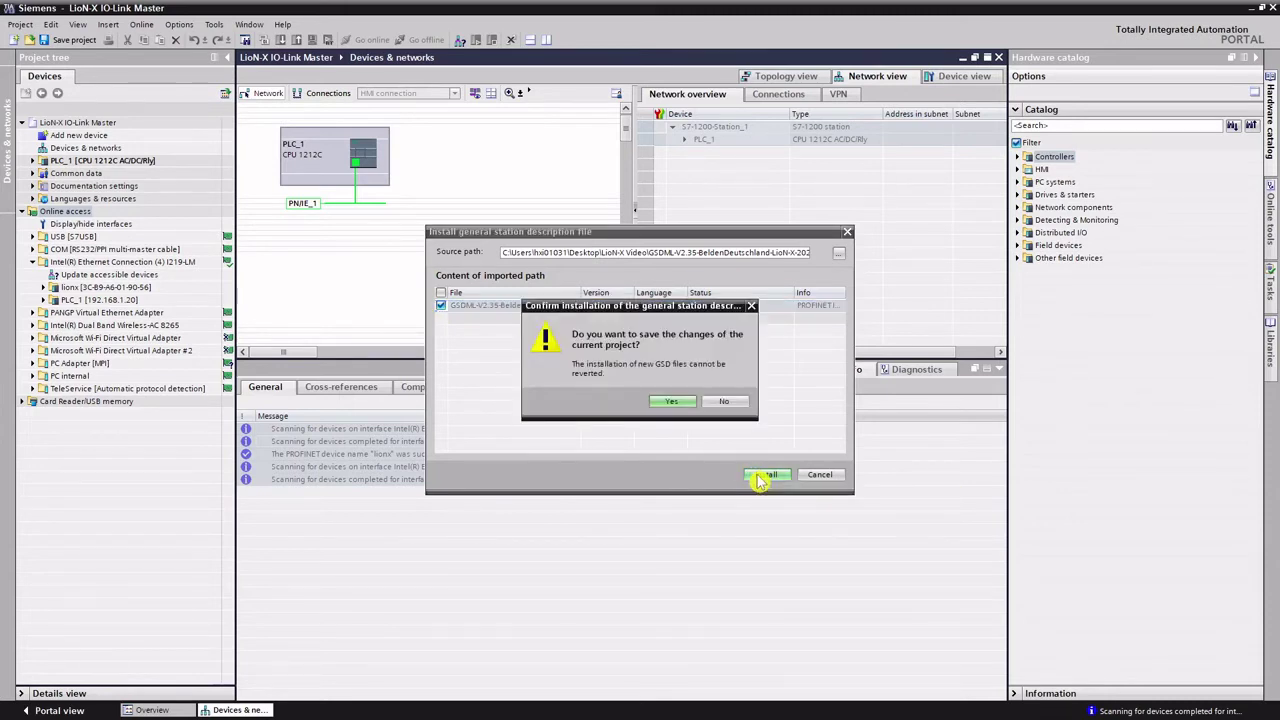
click(662, 400)
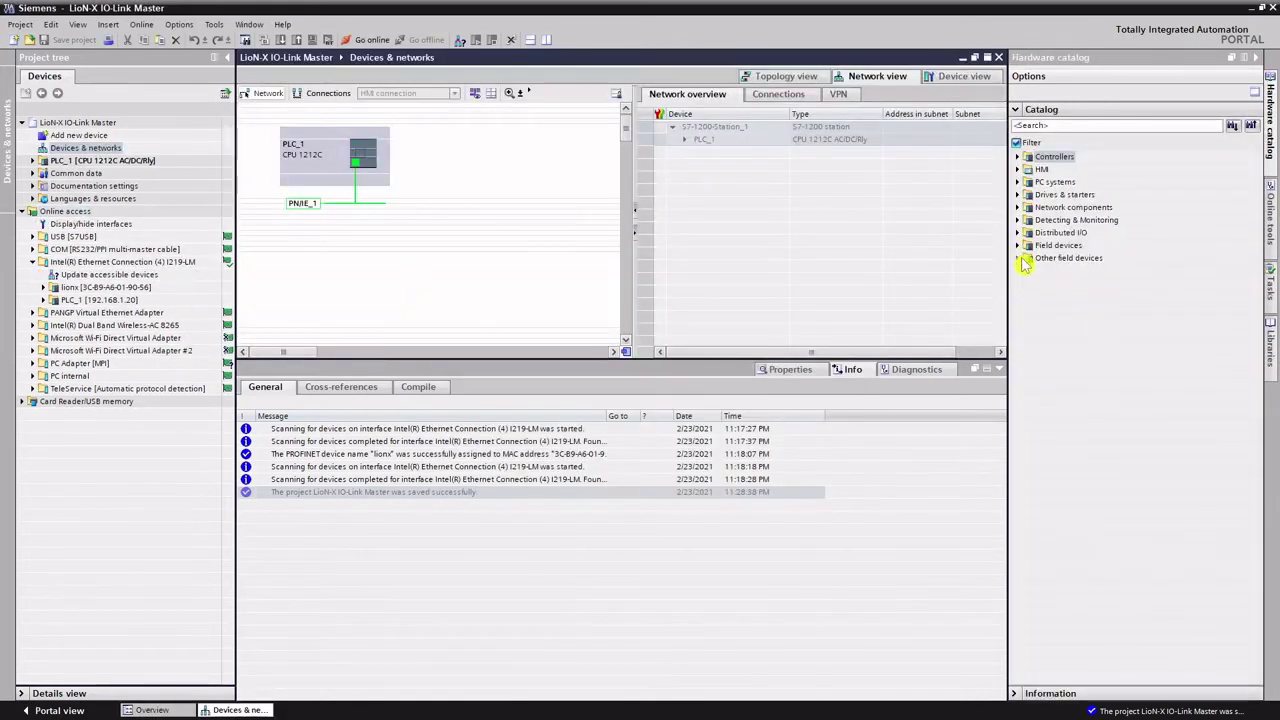
click(1018, 258)
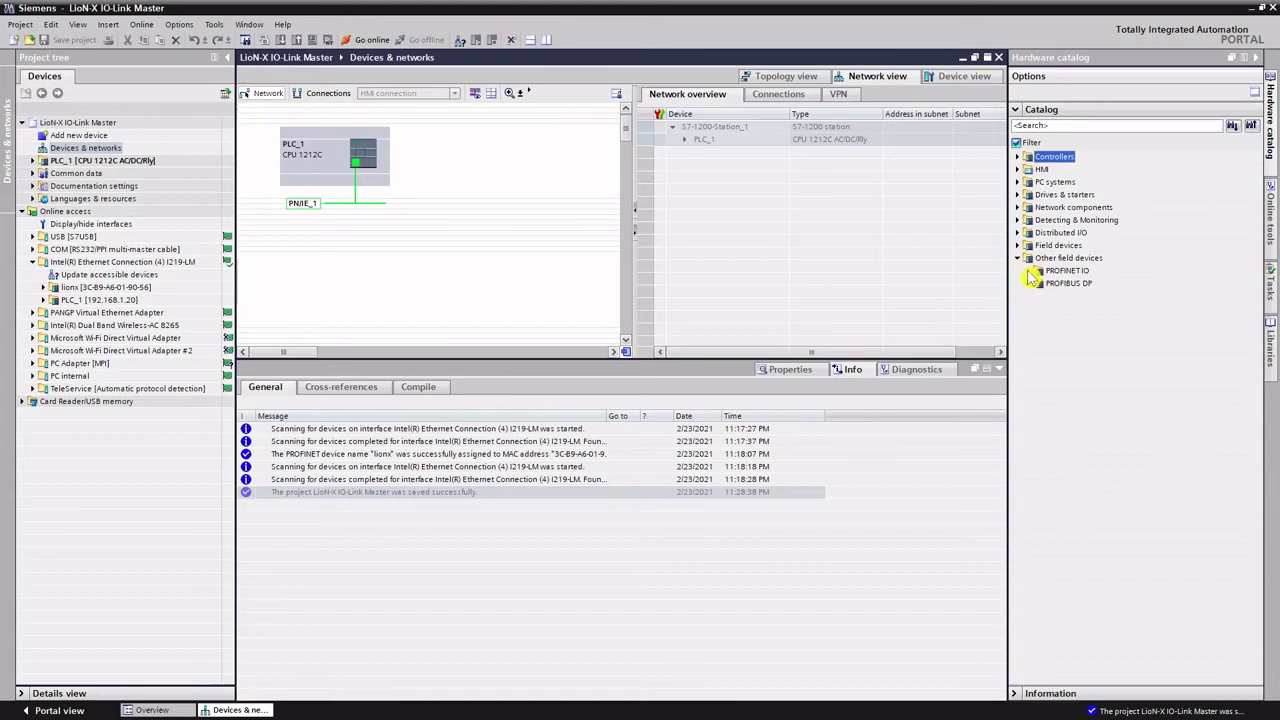
click(1029, 272)
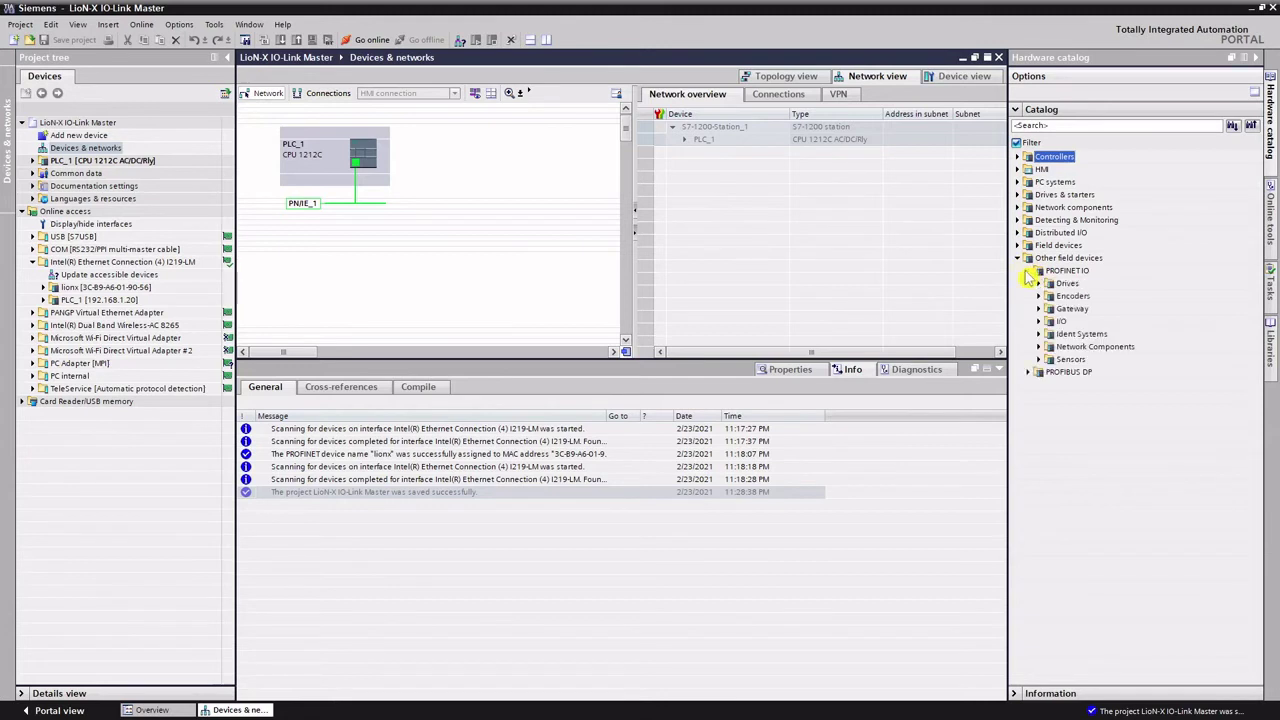
click(1039, 321)
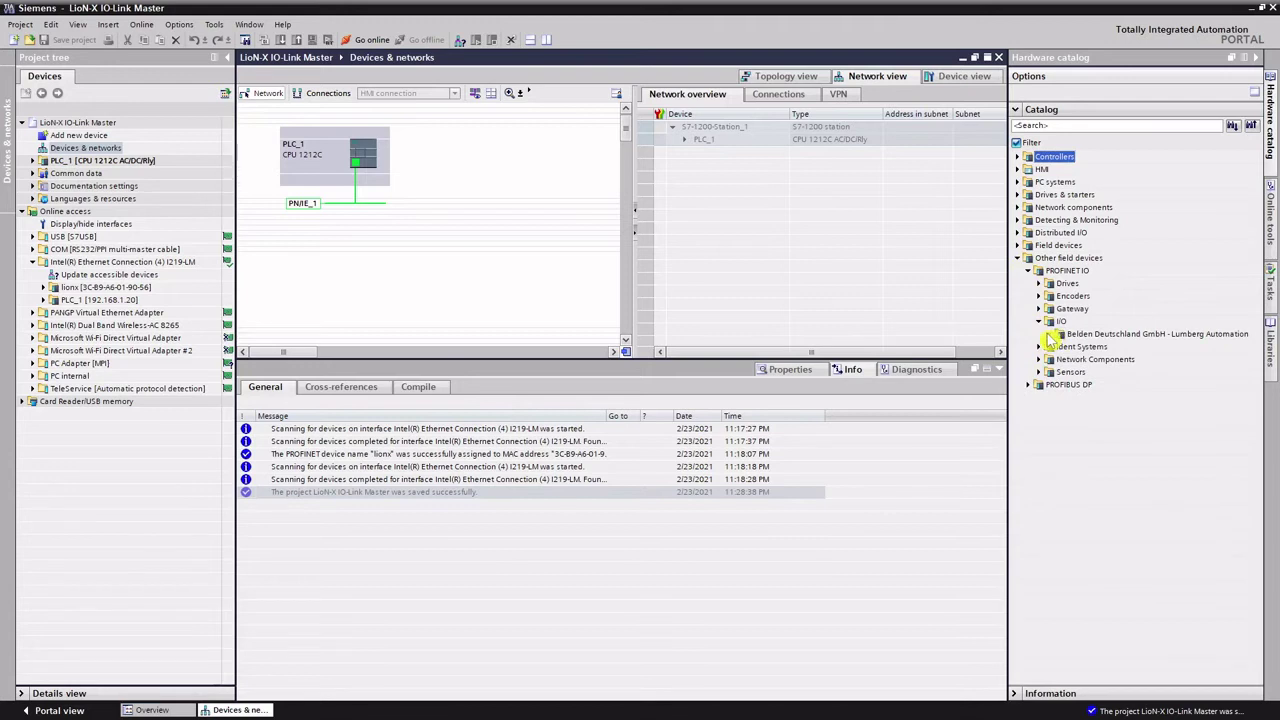
click(1050, 334)
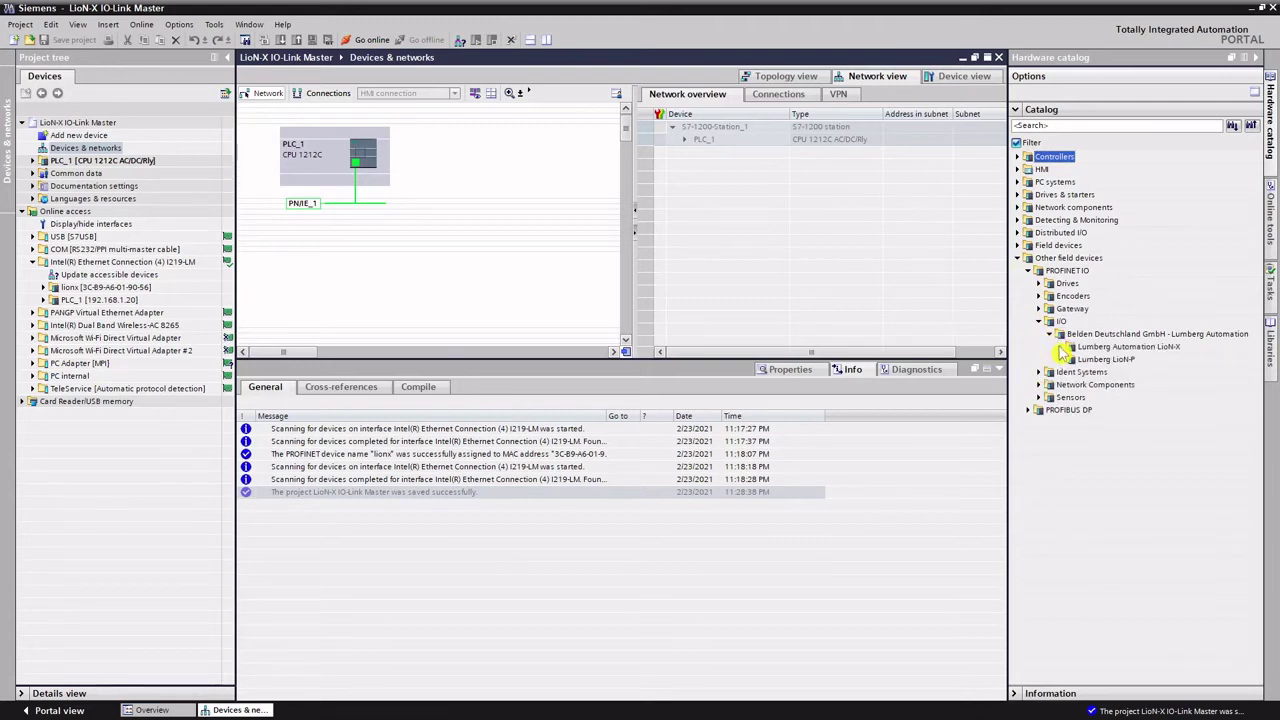
click(1061, 347)
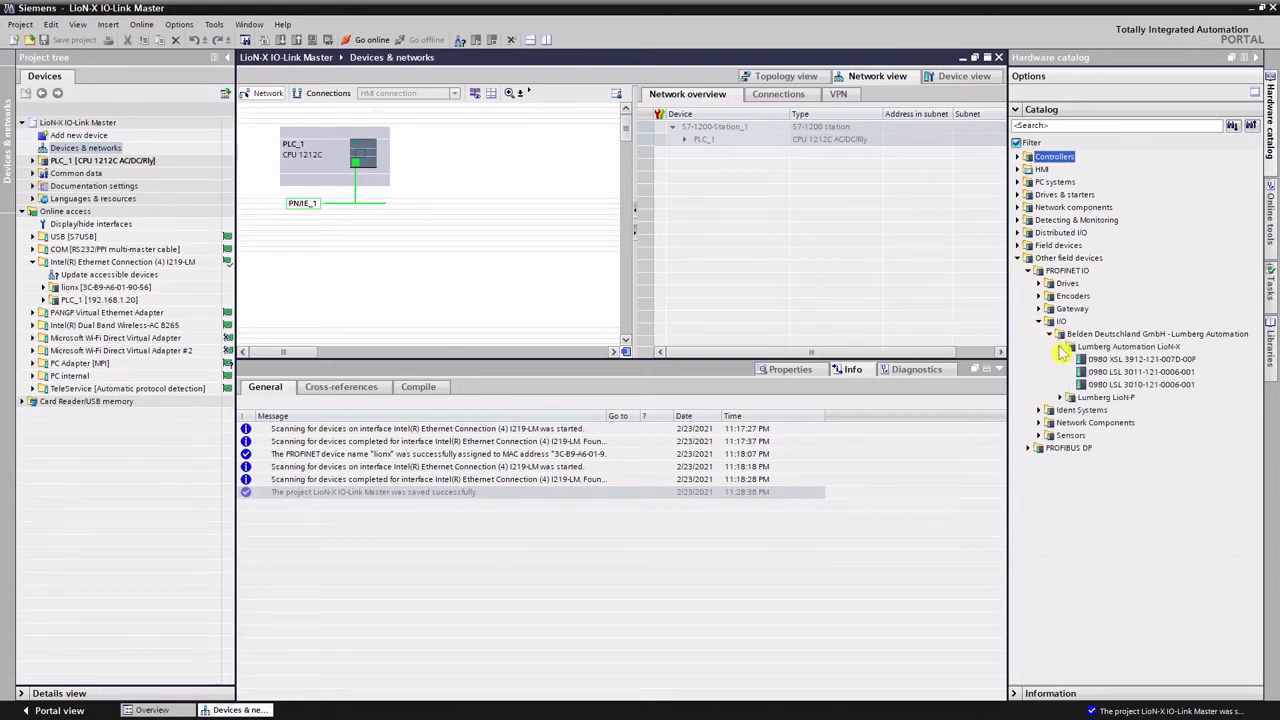
click(1140, 362)
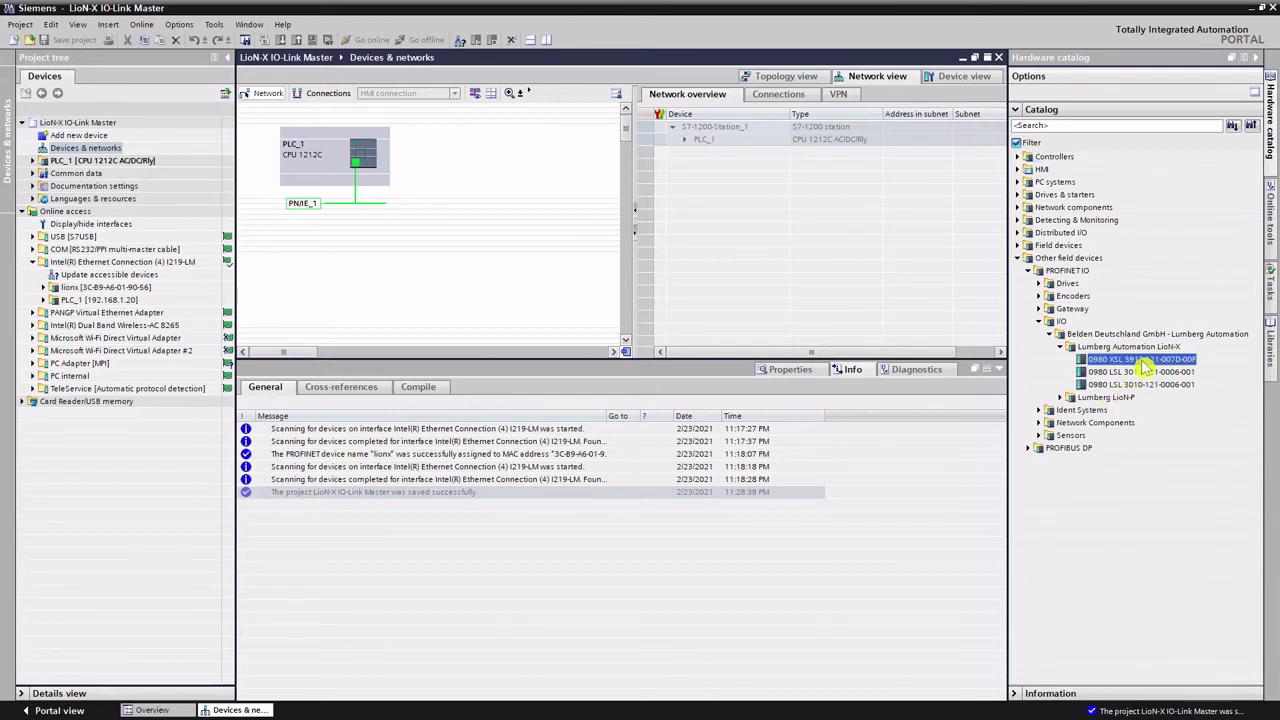
drag(634, 196, 754, 192)
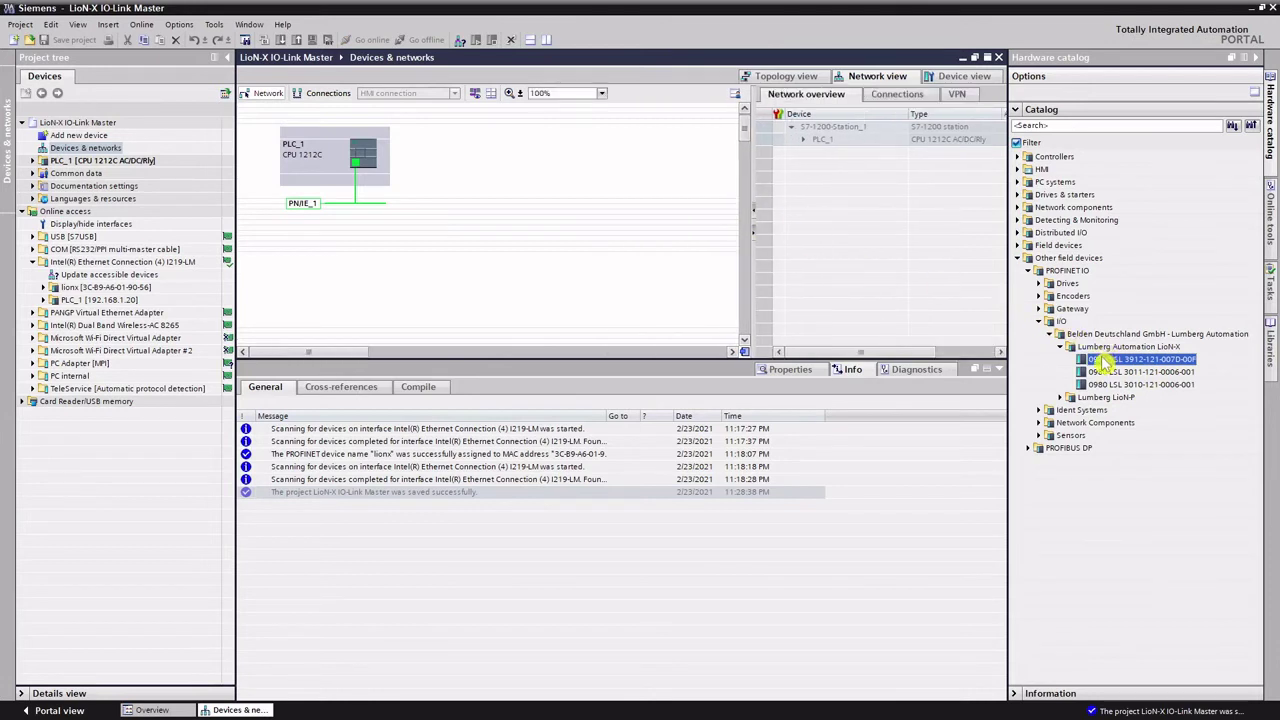
Step: Place the 0980 XSL module in the network, assign it to PLC_1.PROFINET-Schnittstelle_1, and open its device view
drag(1101, 357, 507, 174)
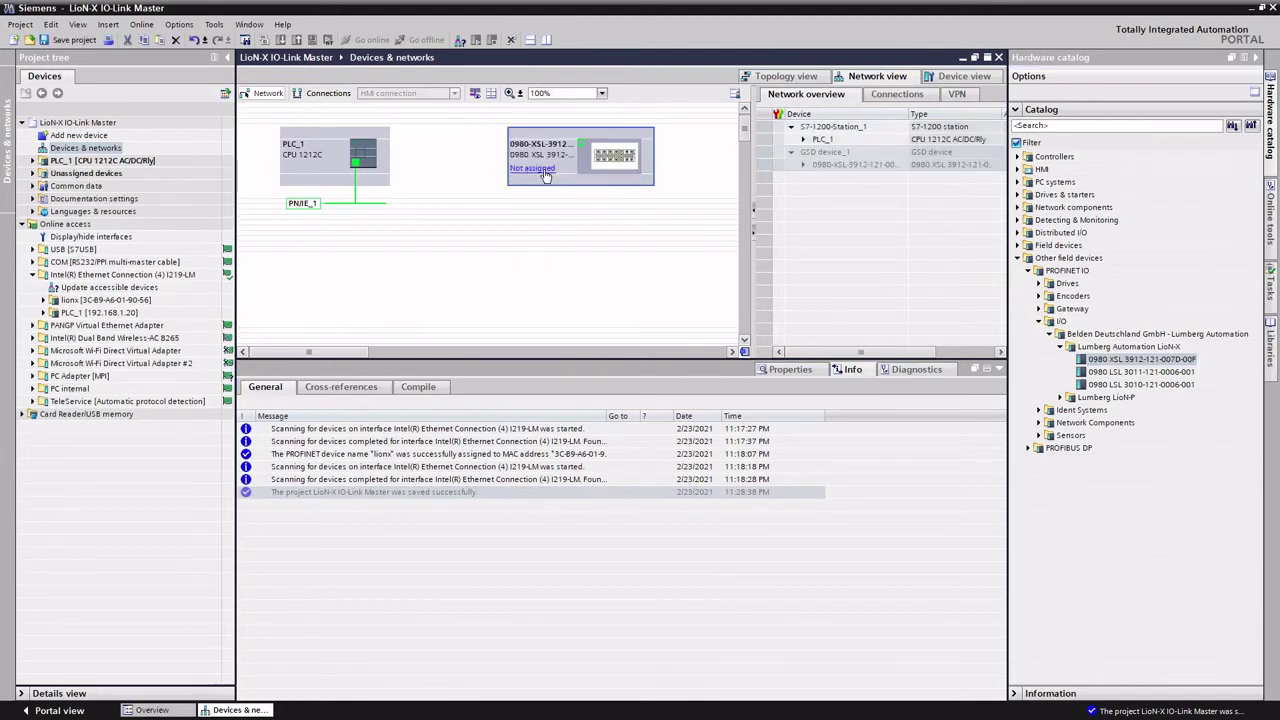
click(541, 171)
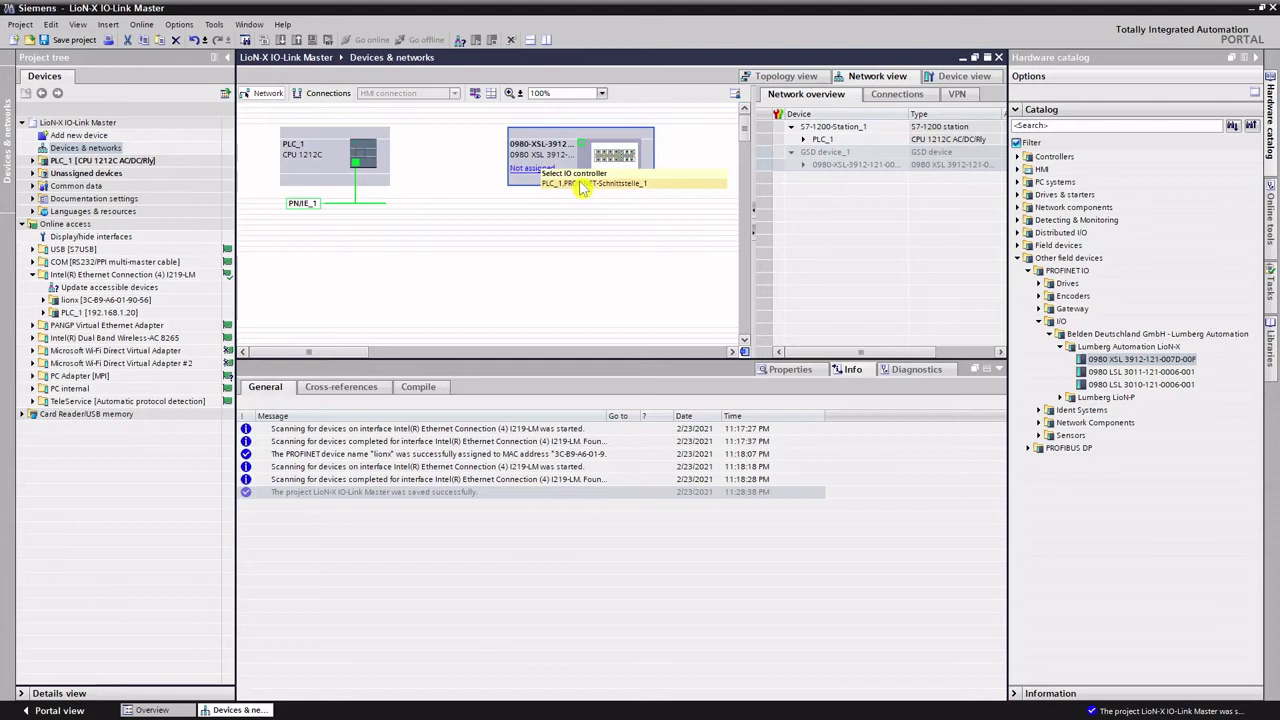
click(584, 185)
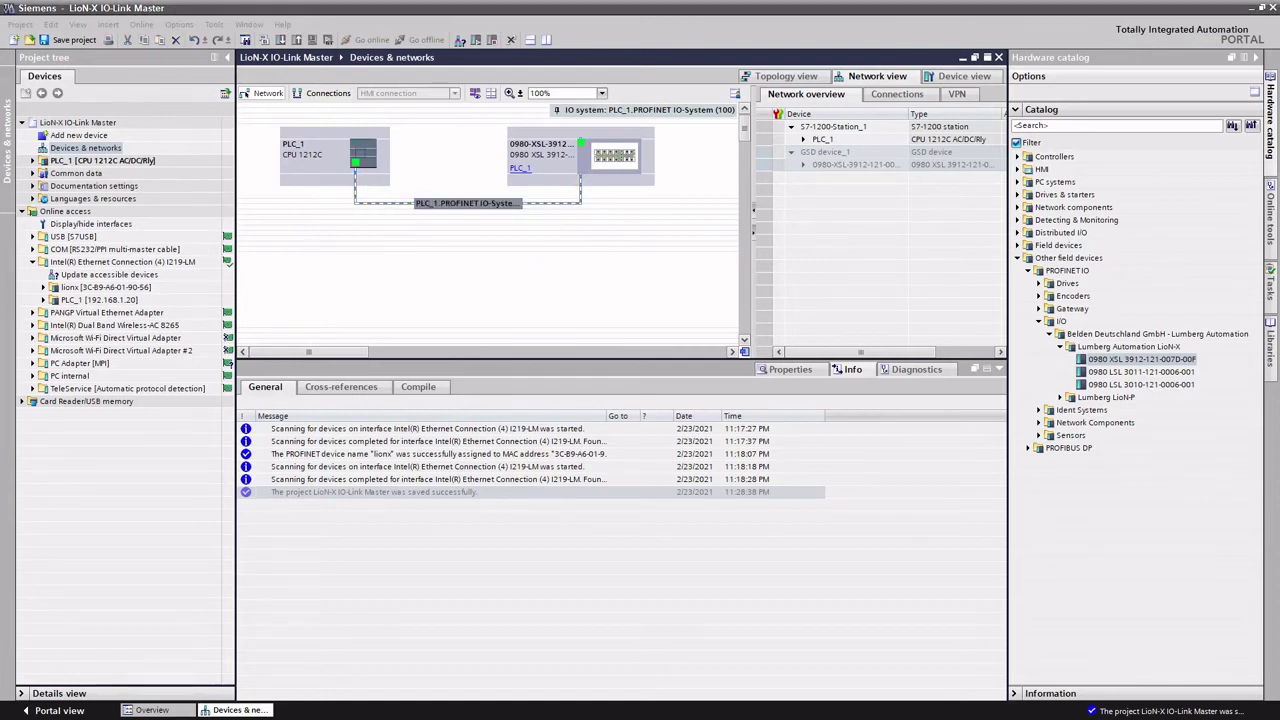
double_click(549, 166)
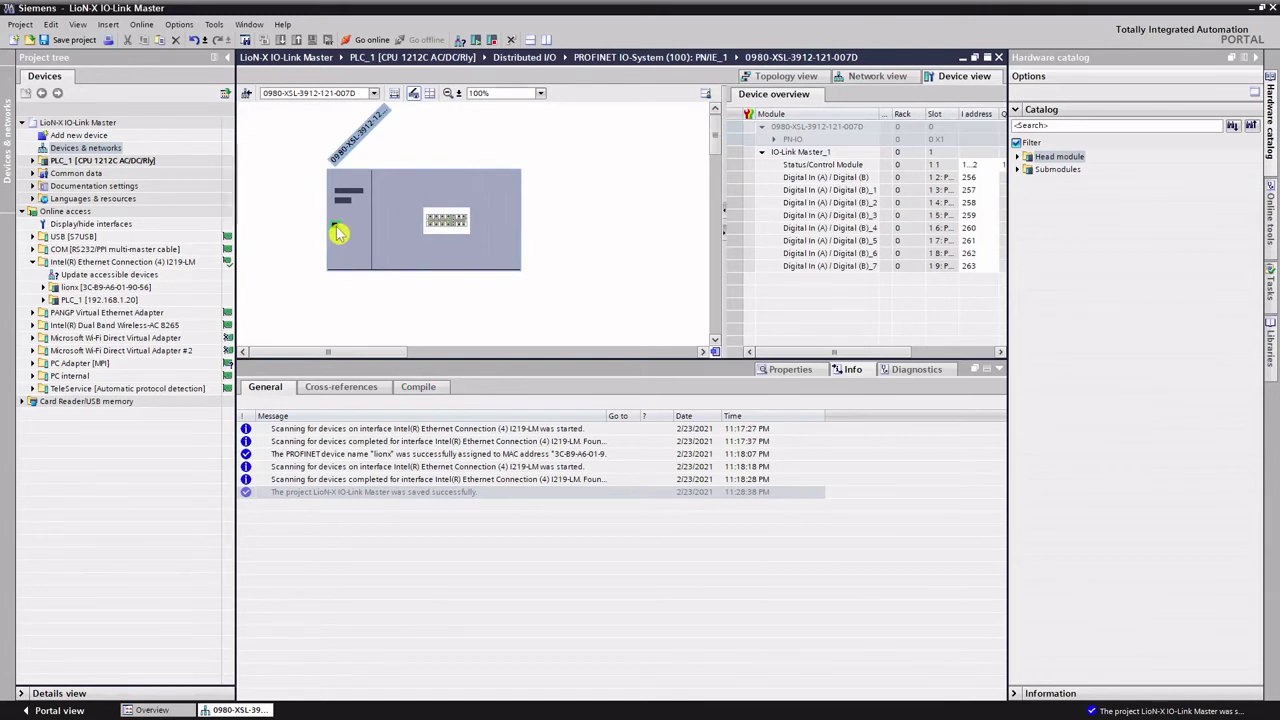
Step: Show the LioN-X module's Ethernet address properties (subnet PN/IE_1, IP 192.168.1.1)
click(339, 233)
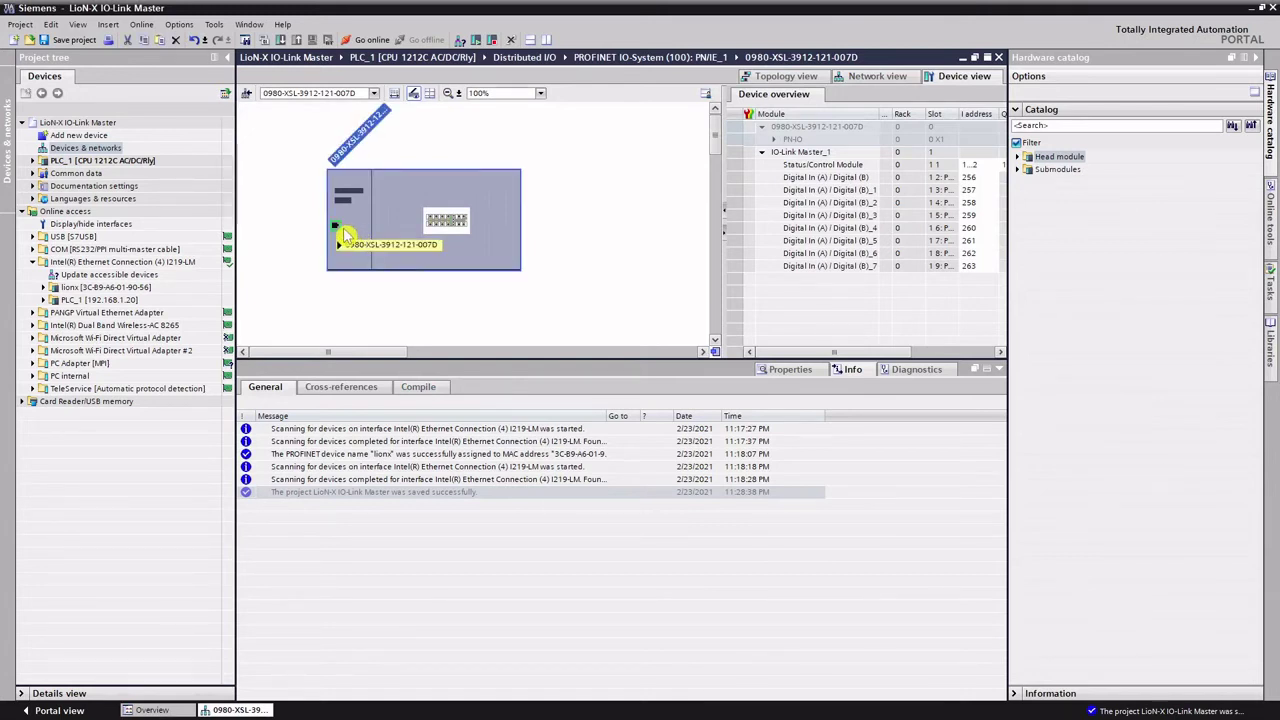
click(785, 371)
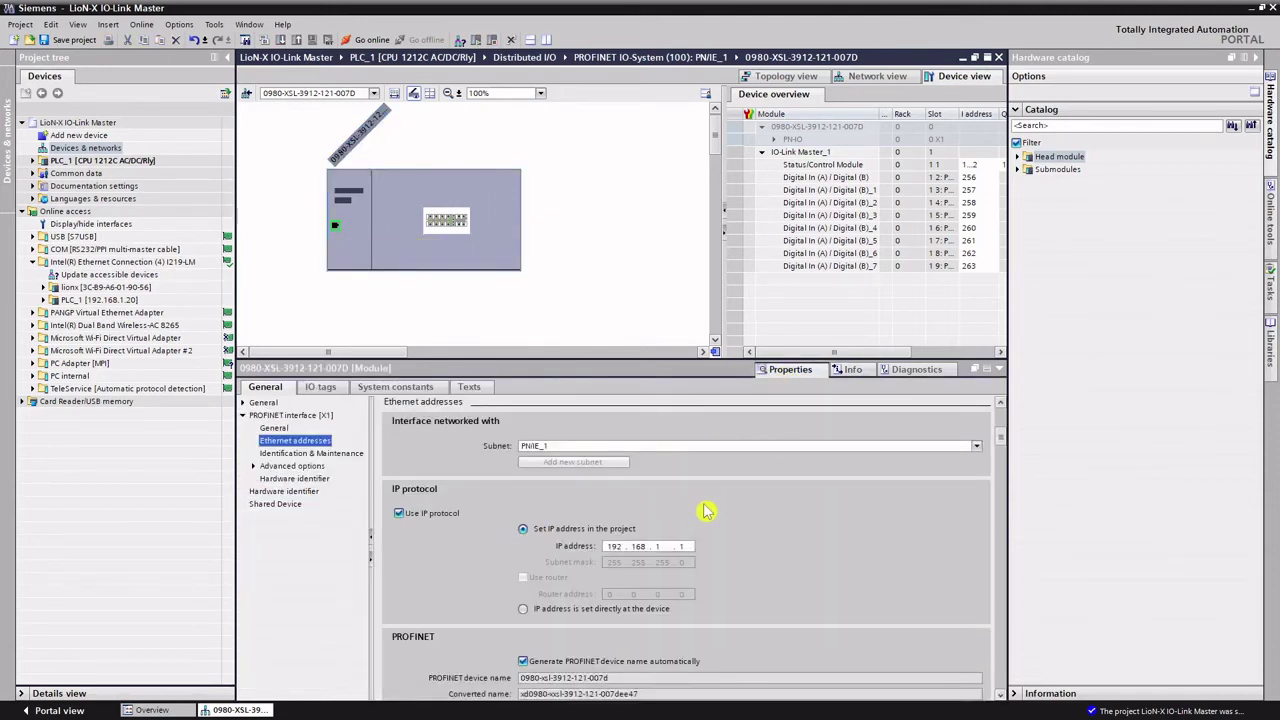
Step: Turn off automatic name generation and set the PROFINET device name to lionx
scroll(705, 510, down, 3)
click(524, 602)
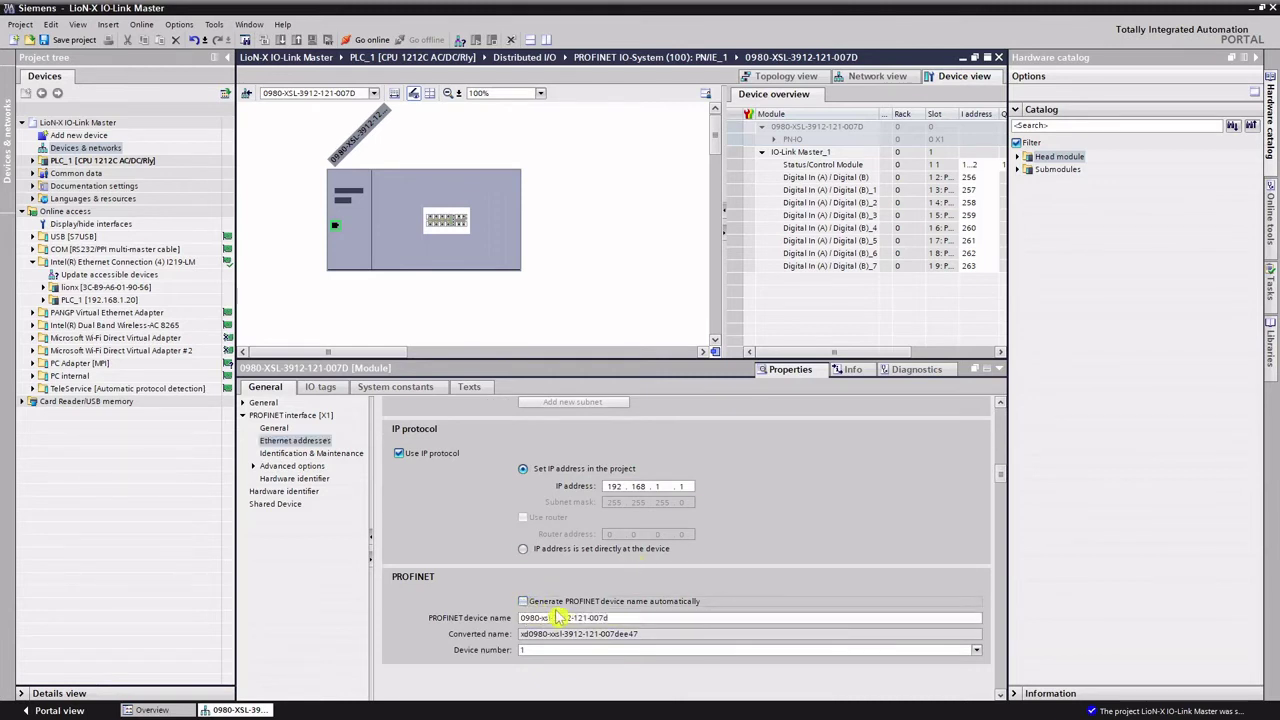
drag(628, 620, 519, 618)
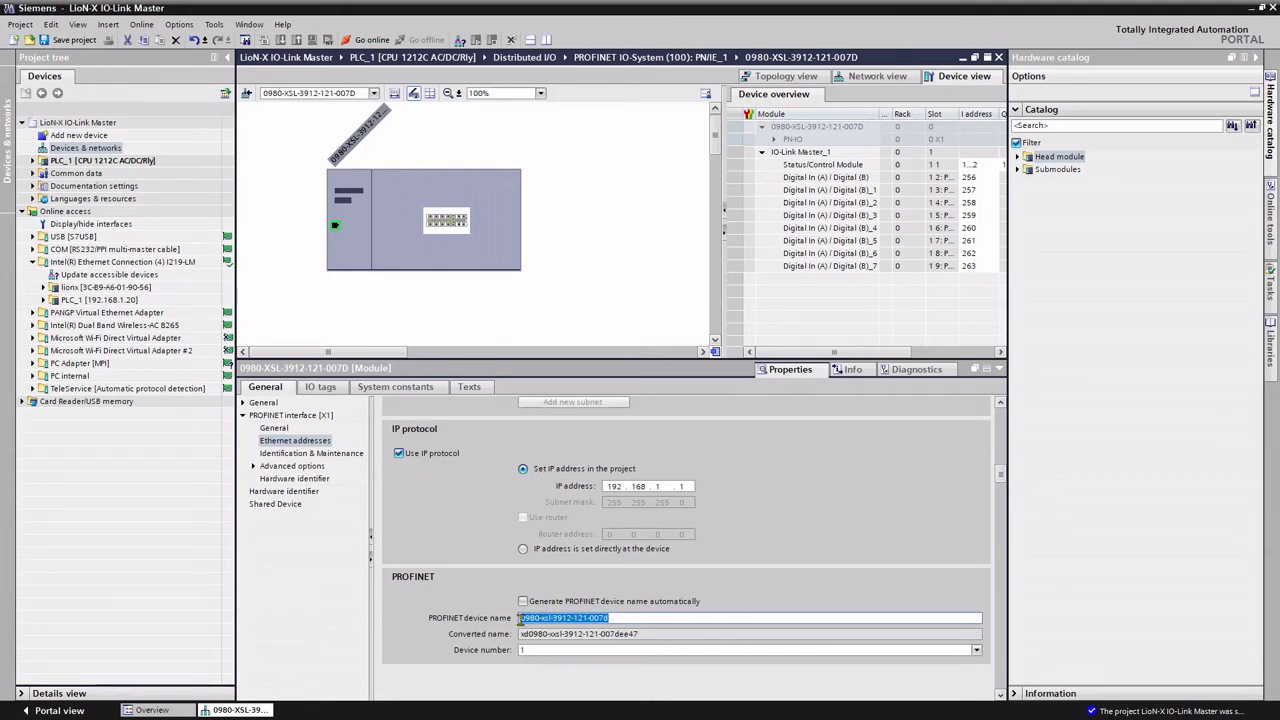
key(BackSpace)
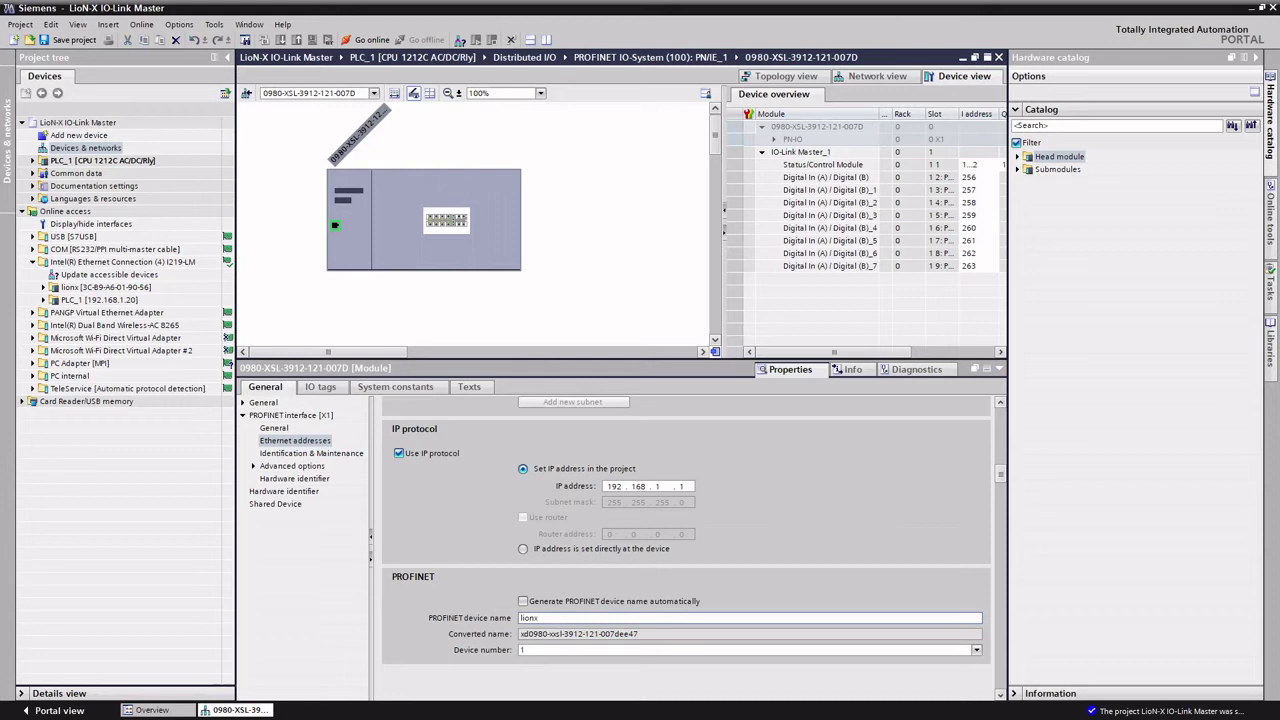
text(lionx)
click(646, 636)
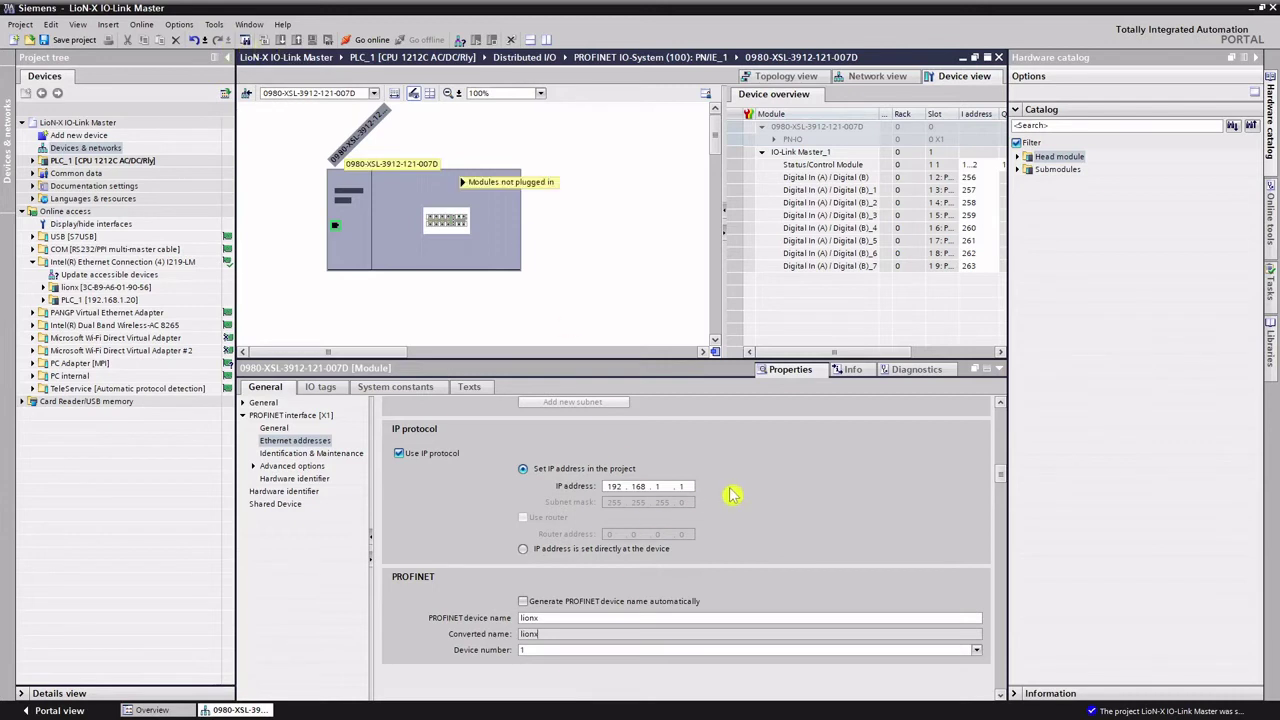
Step: Change the module's IP address to 192.168.1.21
click(679, 488)
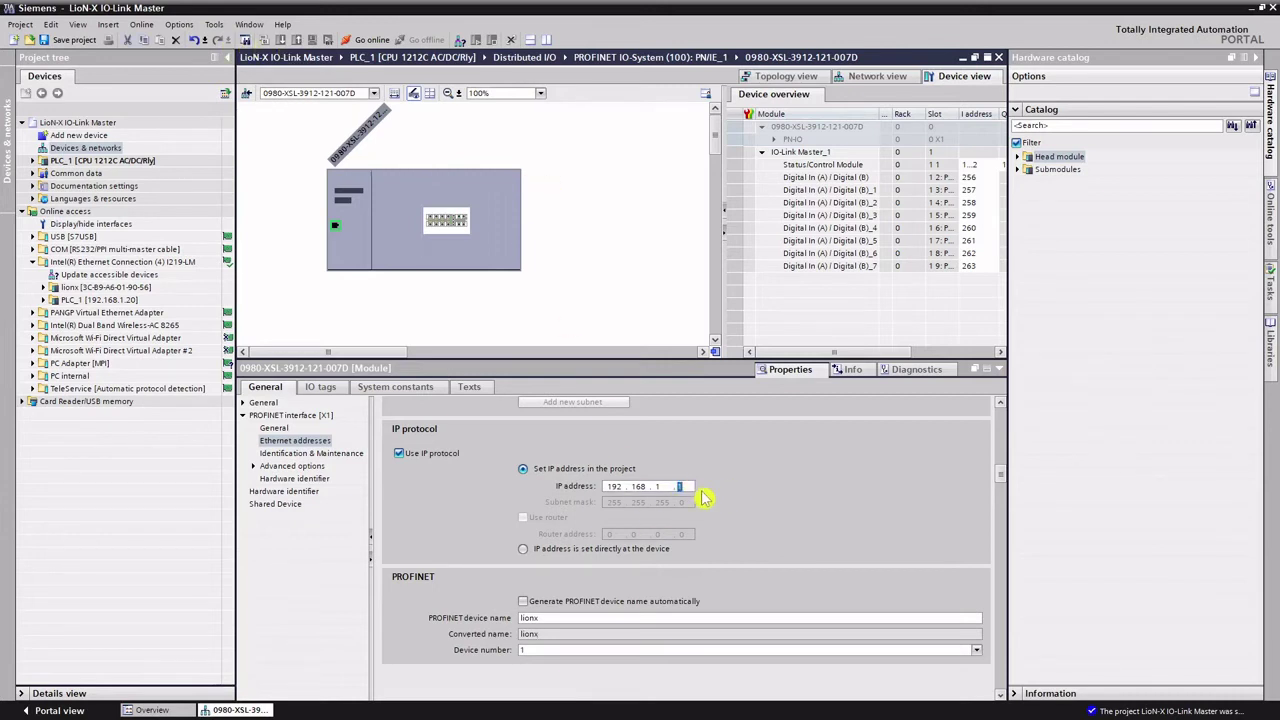
text(2)
click(672, 424)
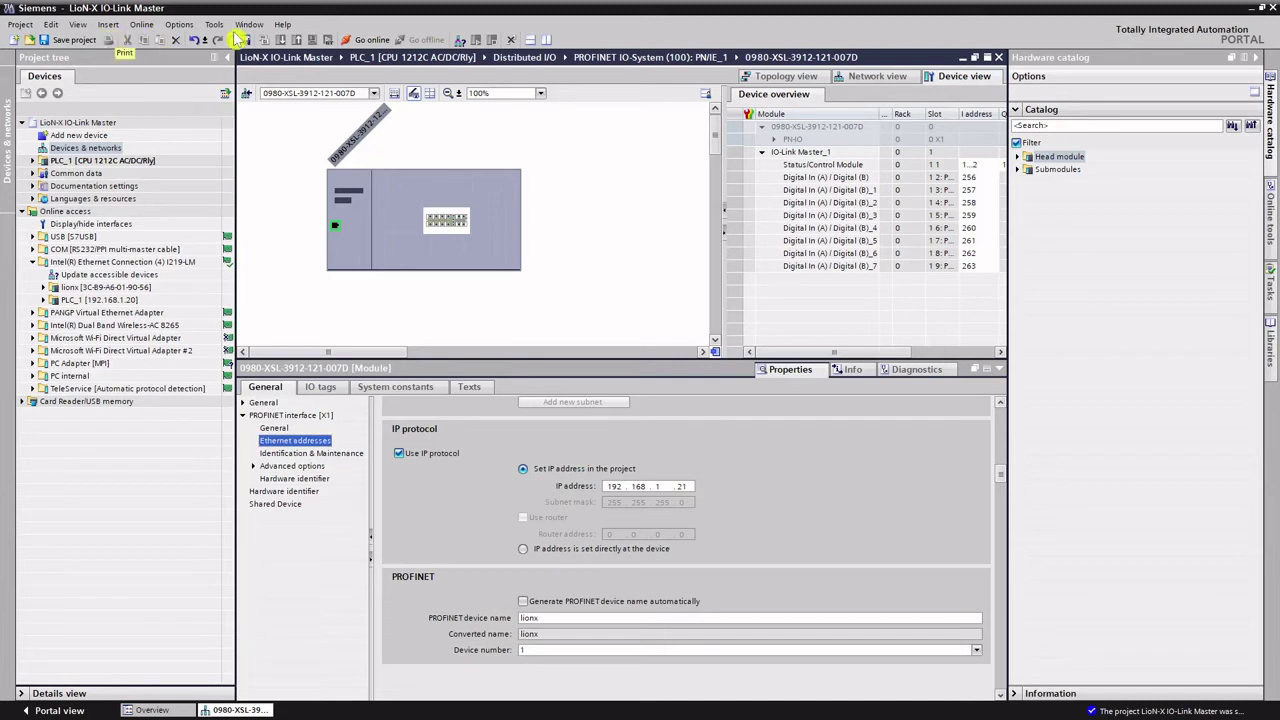
Step: Compile the LioN-X hardware configuration, load it to PLC_1 and restart the modules
click(364, 191)
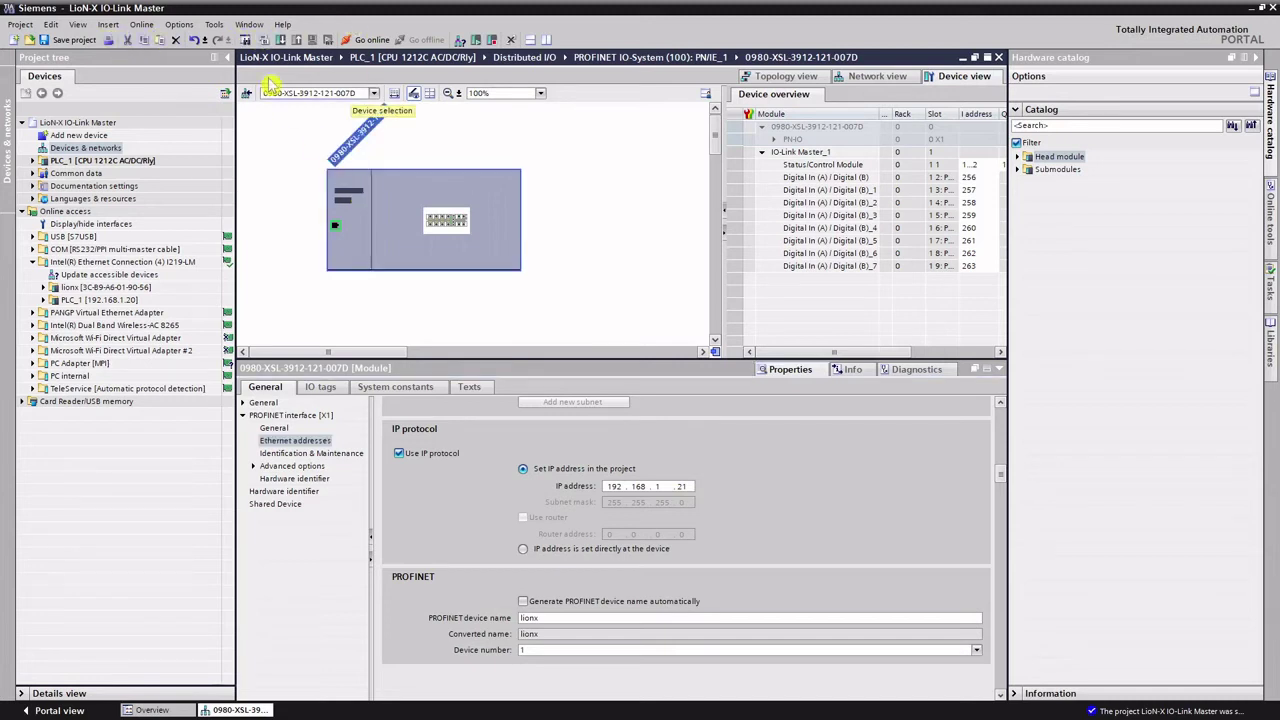
click(264, 40)
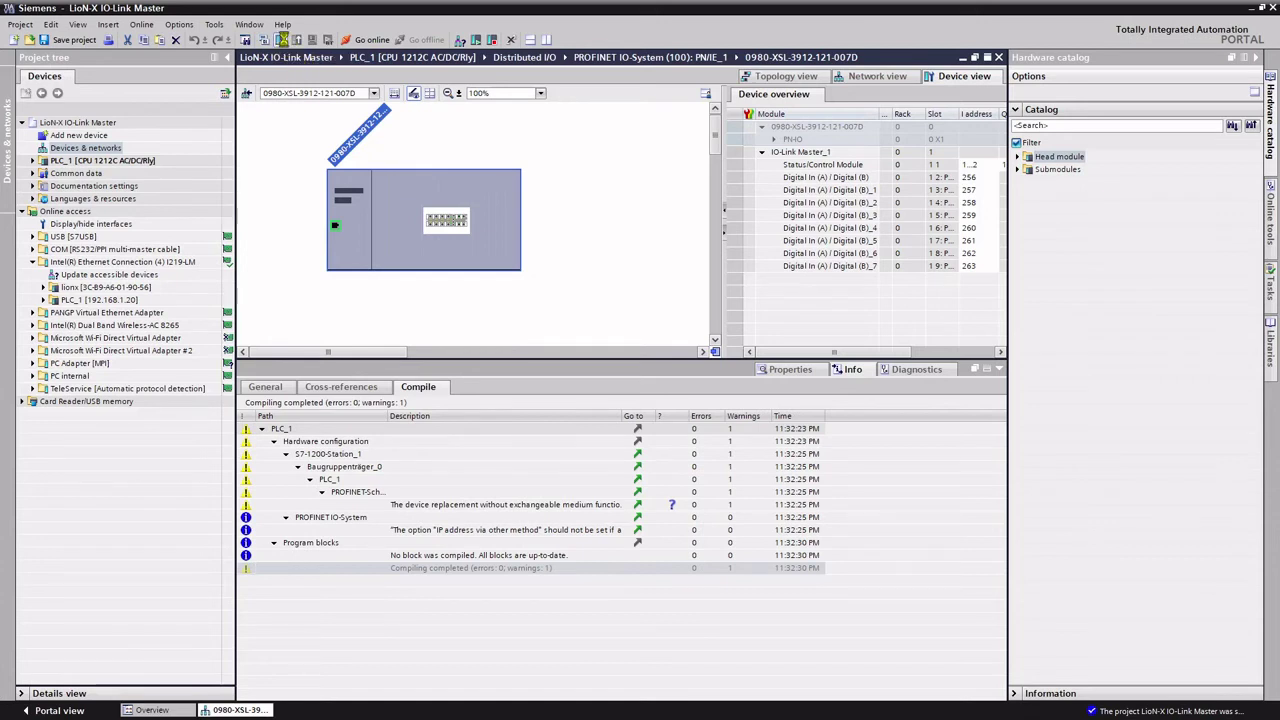
click(283, 39)
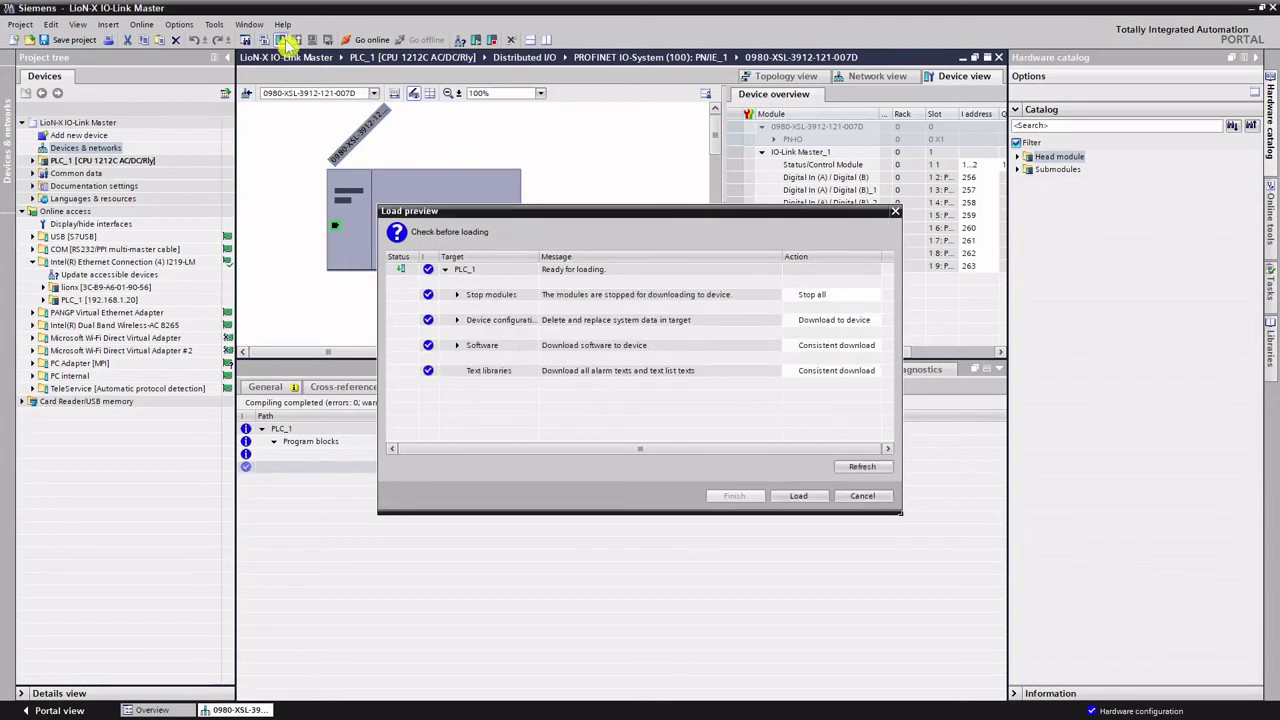
click(798, 496)
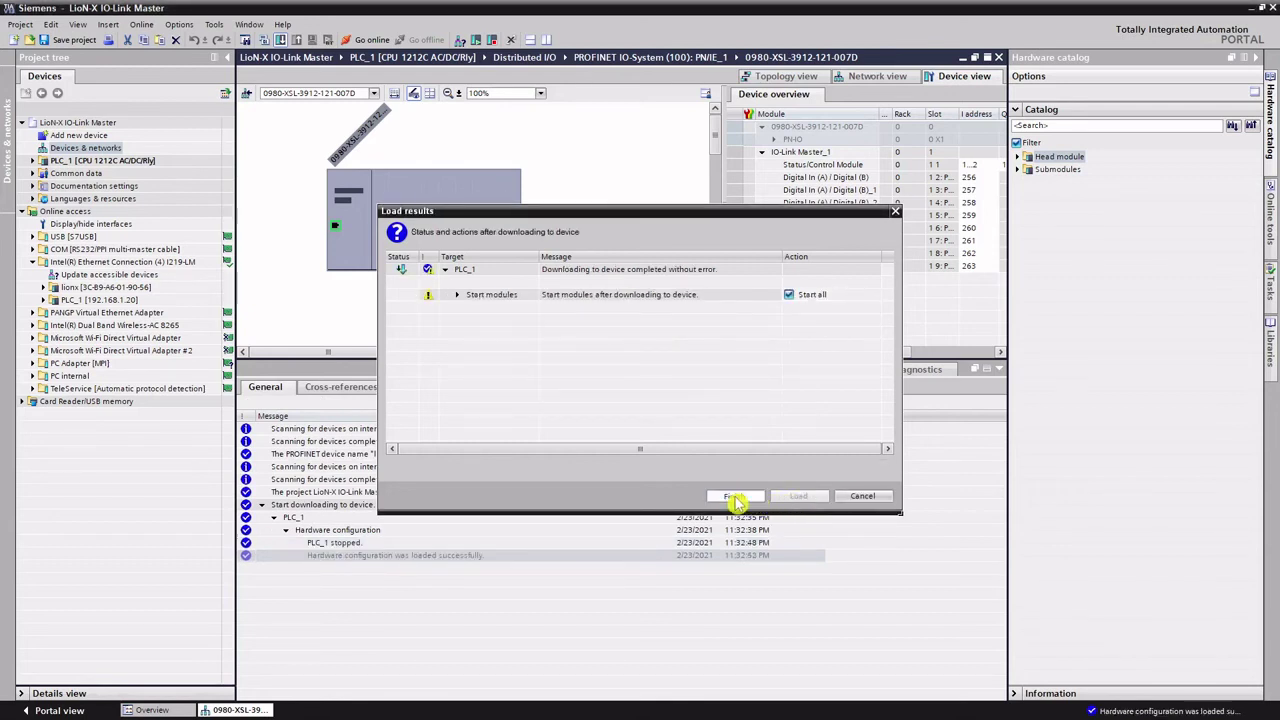
click(733, 497)
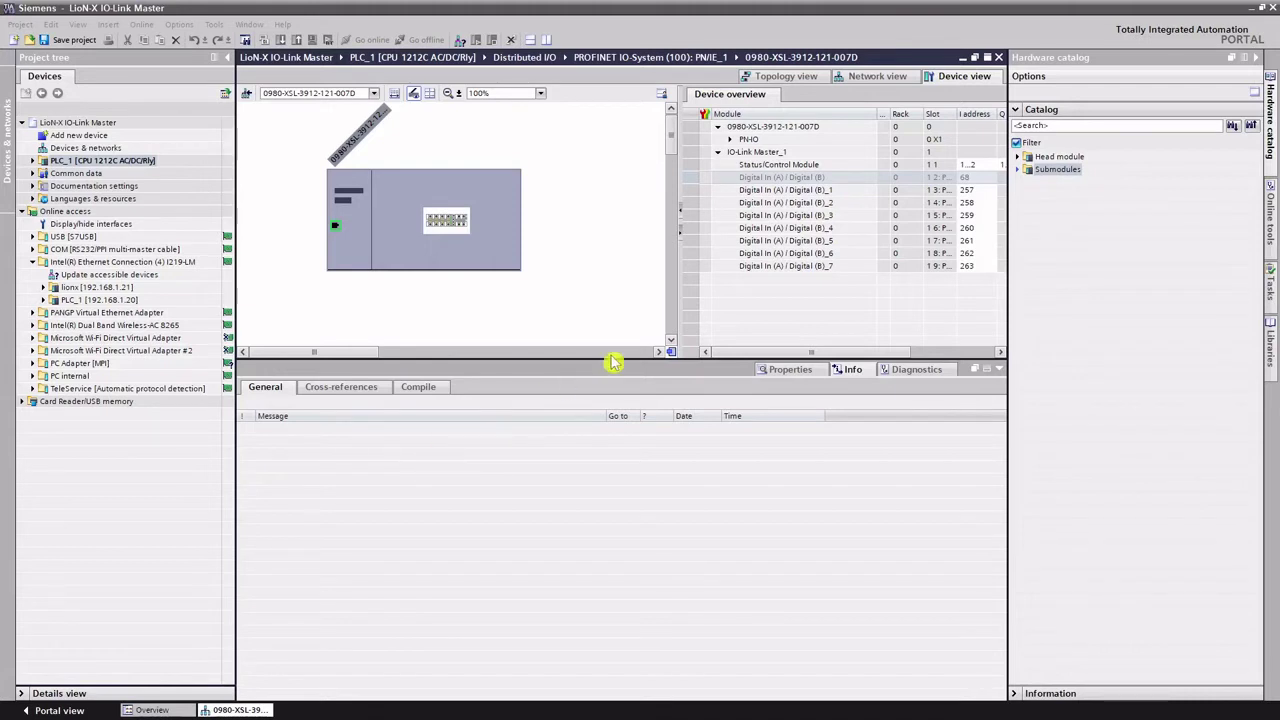
Step: Delete the Digital In (A) / Digital (B) submodule at slot 1 2 from IO-Link Master_1
click(766, 177)
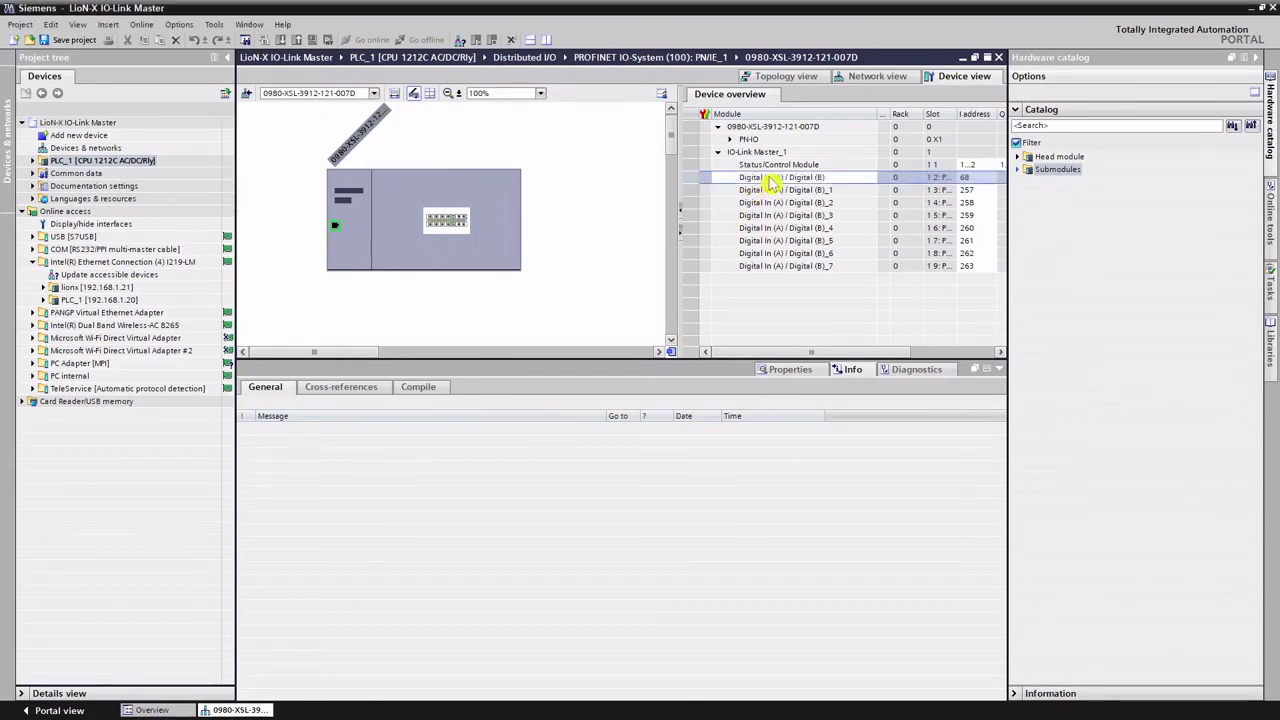
click(768, 177)
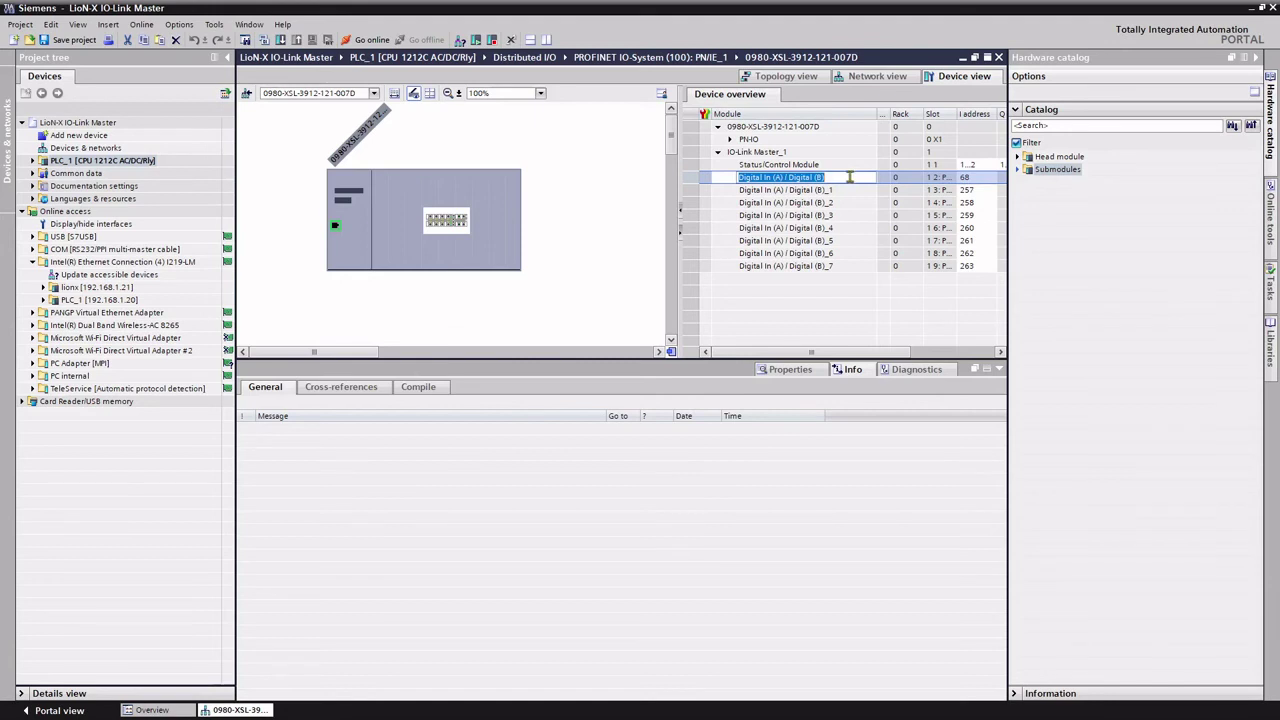
click(797, 182)
right_click(797, 182)
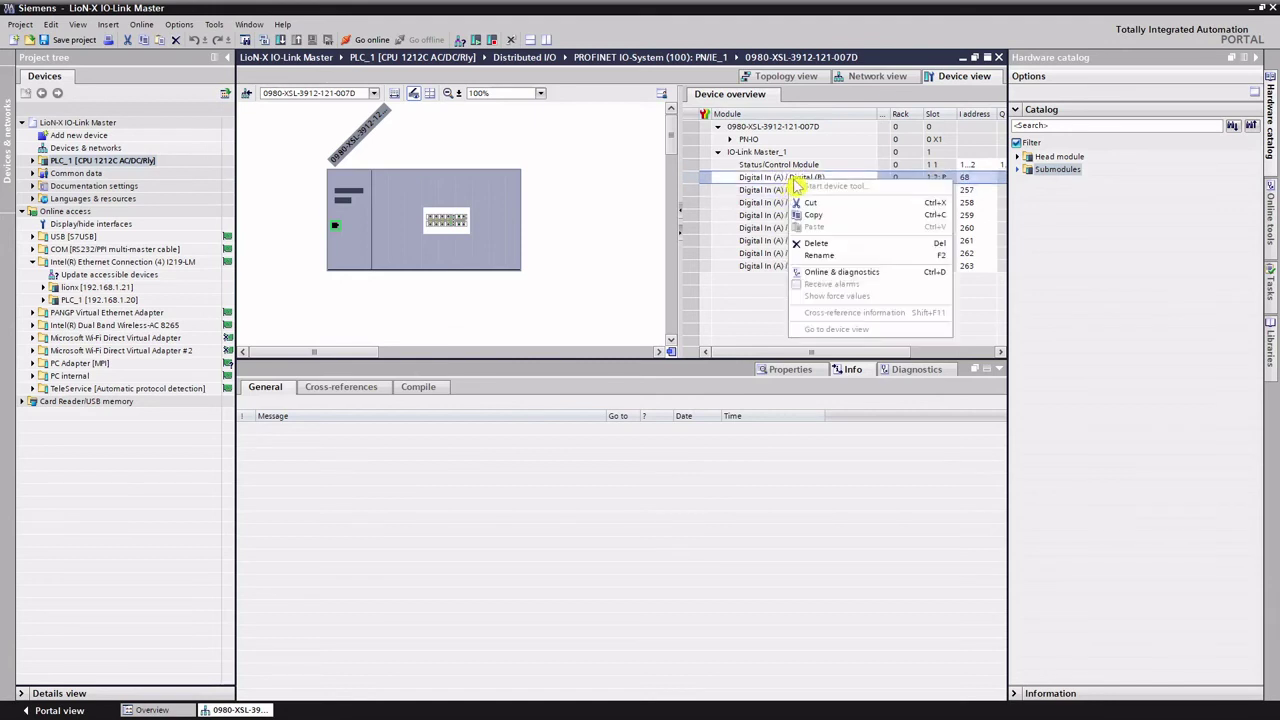
click(818, 244)
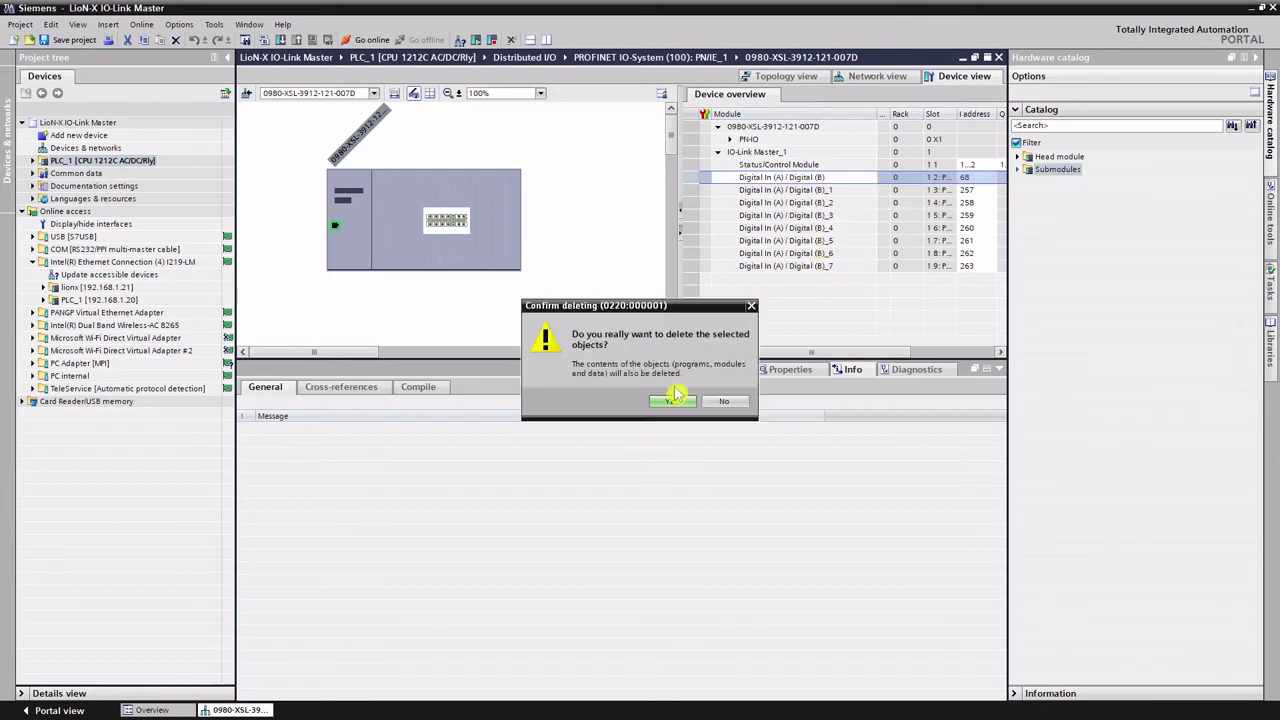
click(671, 405)
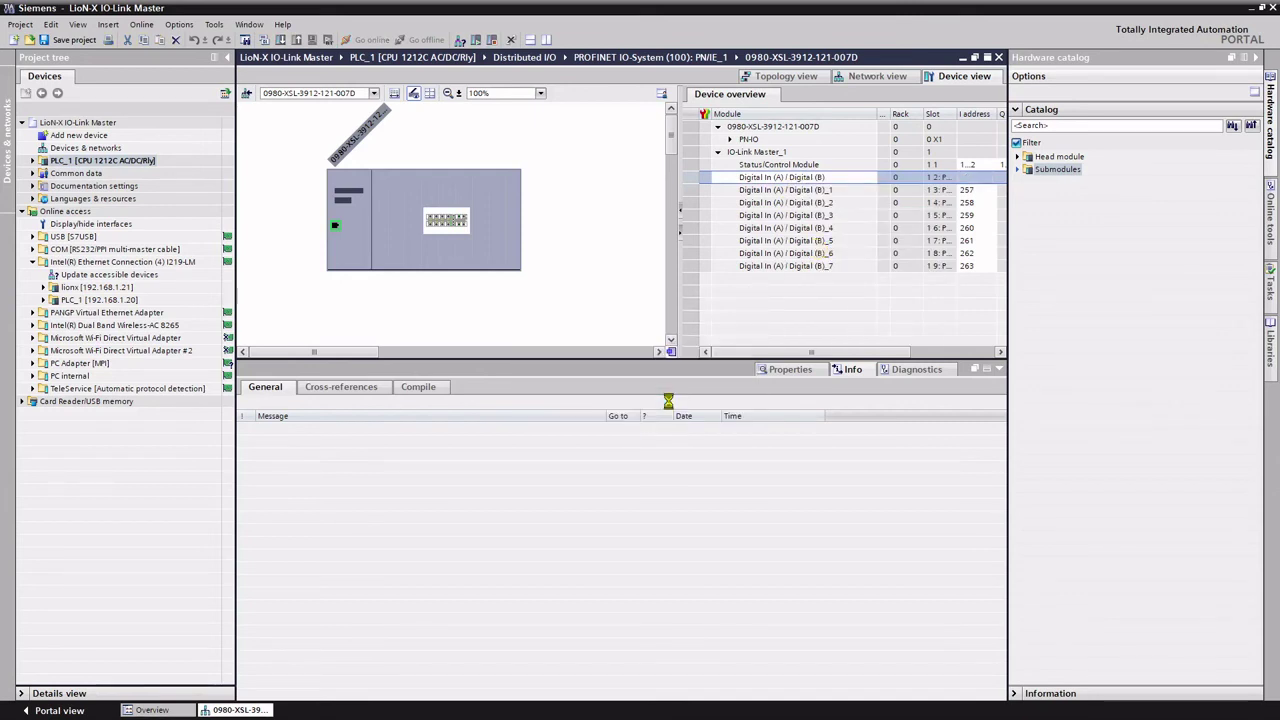
Step: Place the IO-Link In 3 Bytes + PQI (A) / Digital (B) submodule from Submodules > IO-Link Input into slot 1 2, giving inputs 68…71
drag(681, 191, 556, 191)
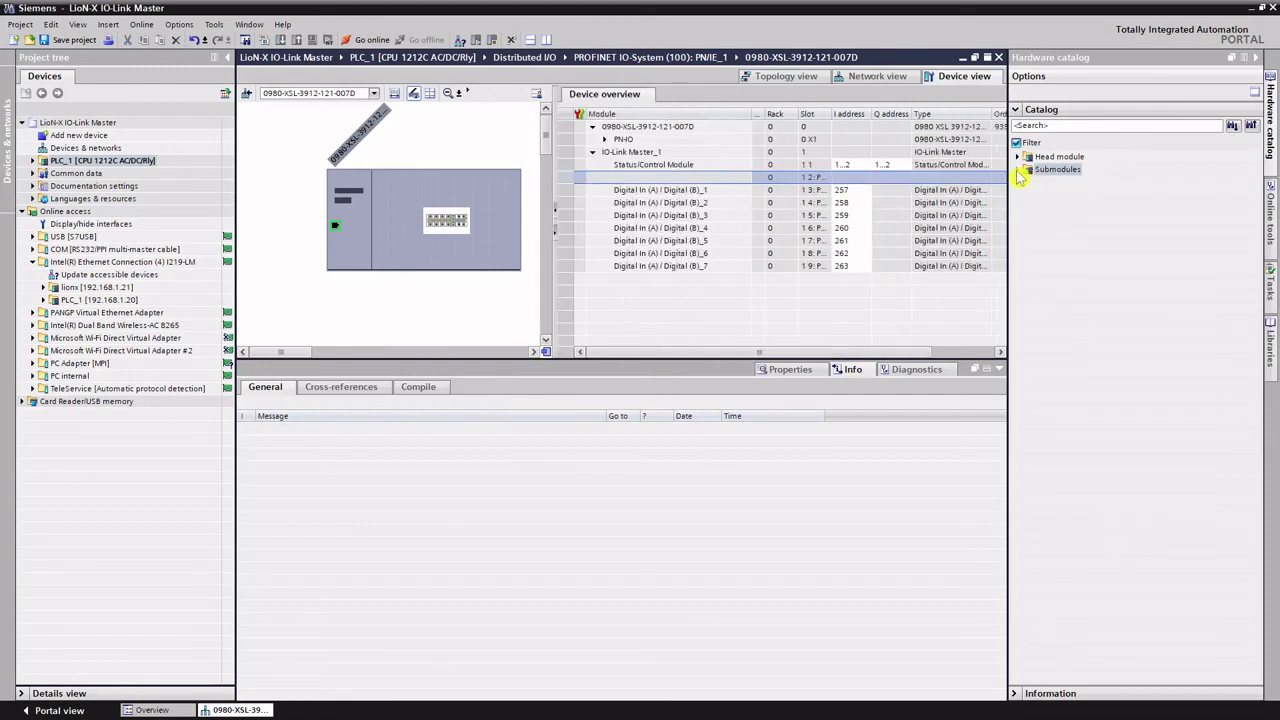
click(1017, 170)
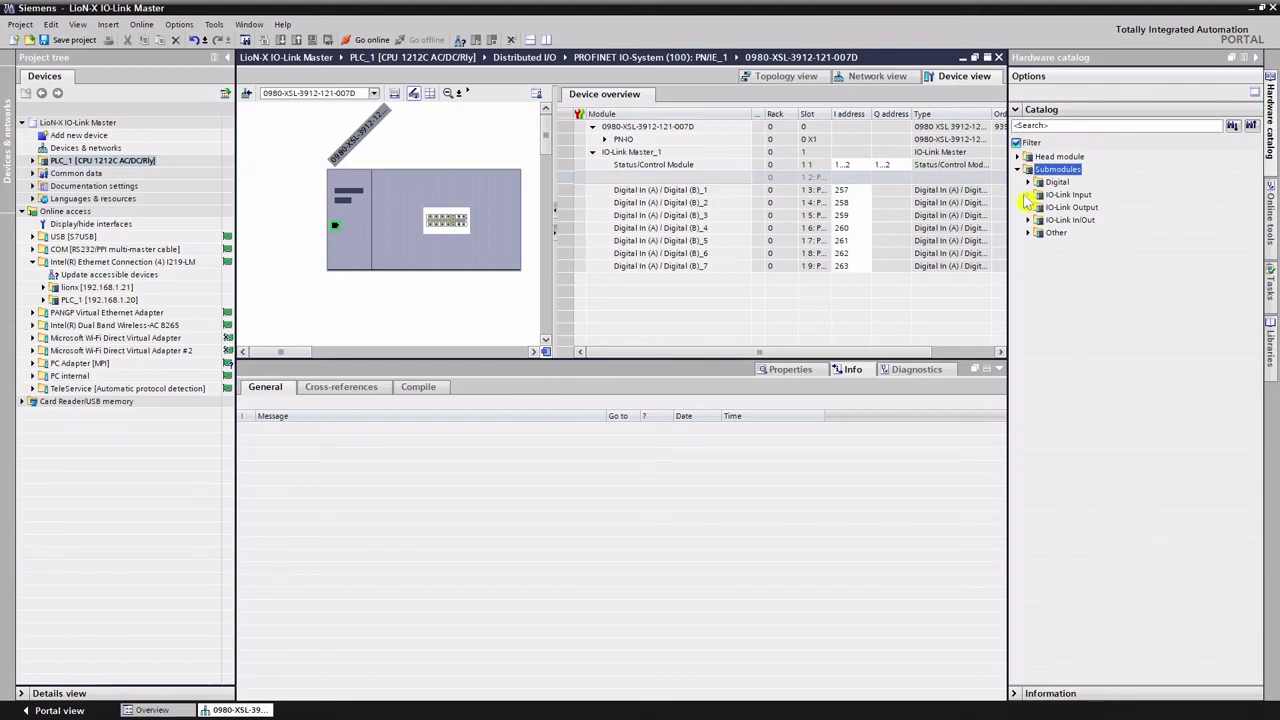
click(1038, 195)
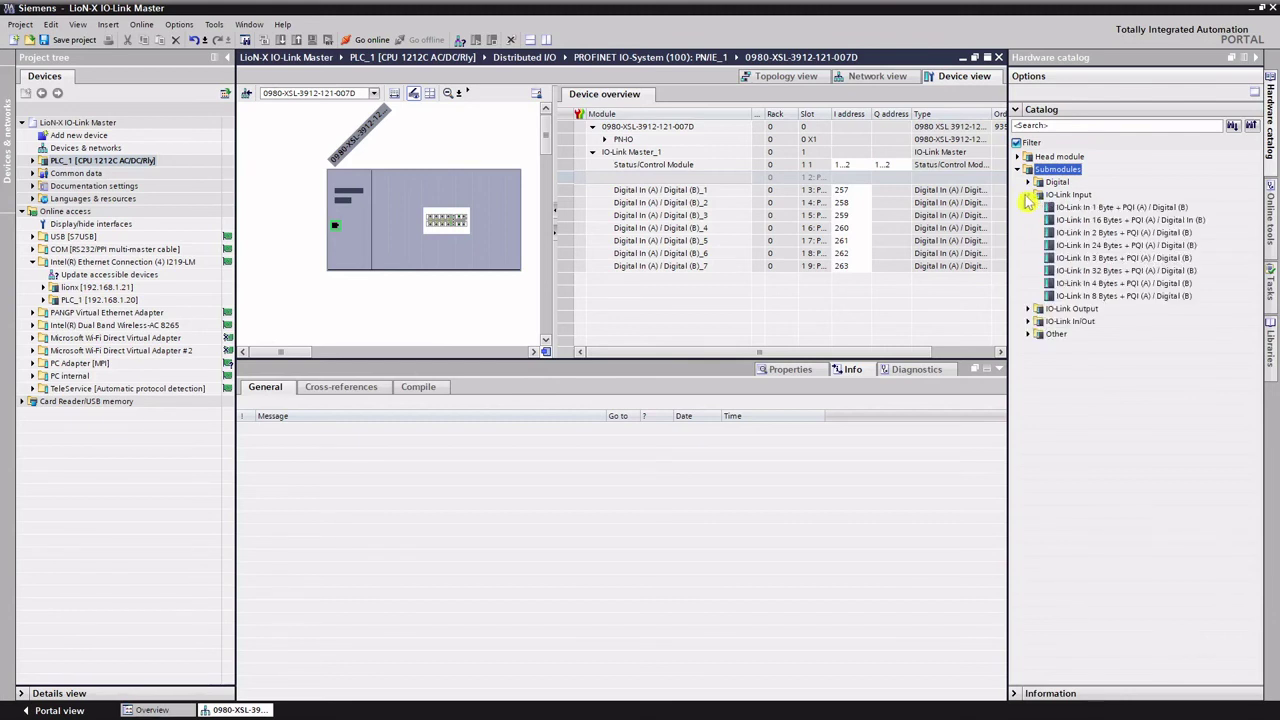
click(1085, 259)
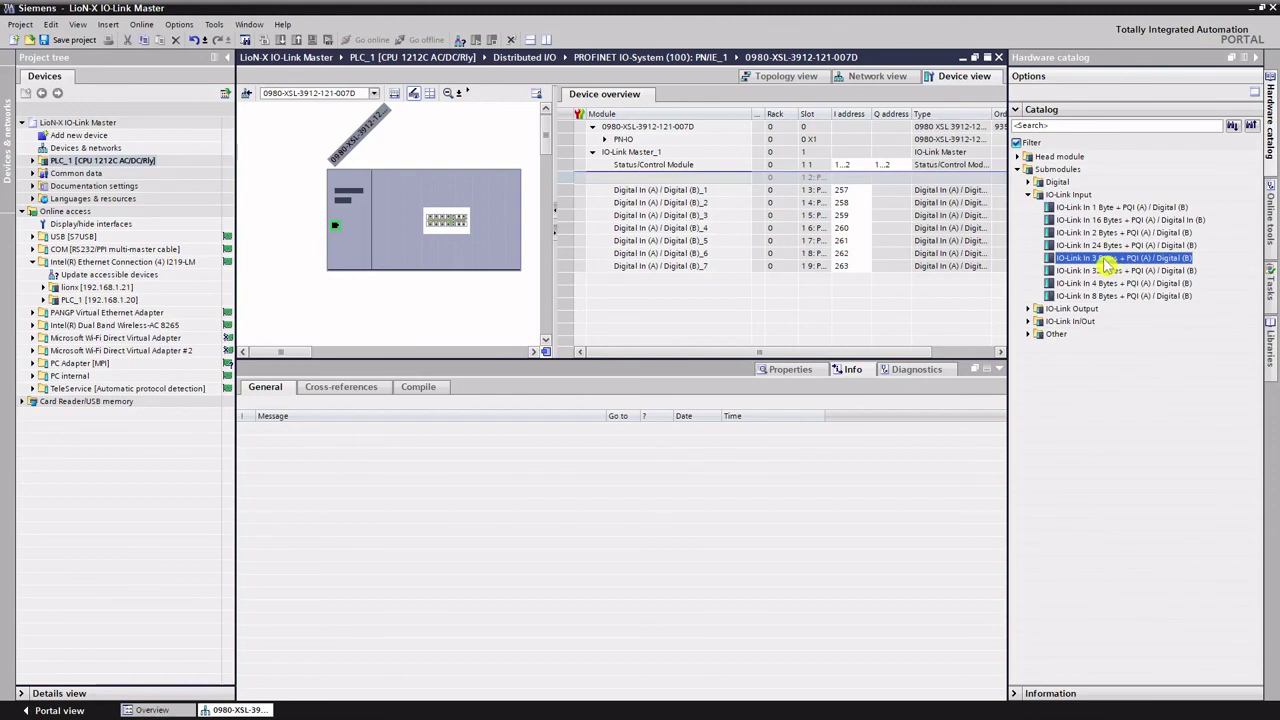
drag(1108, 263, 676, 184)
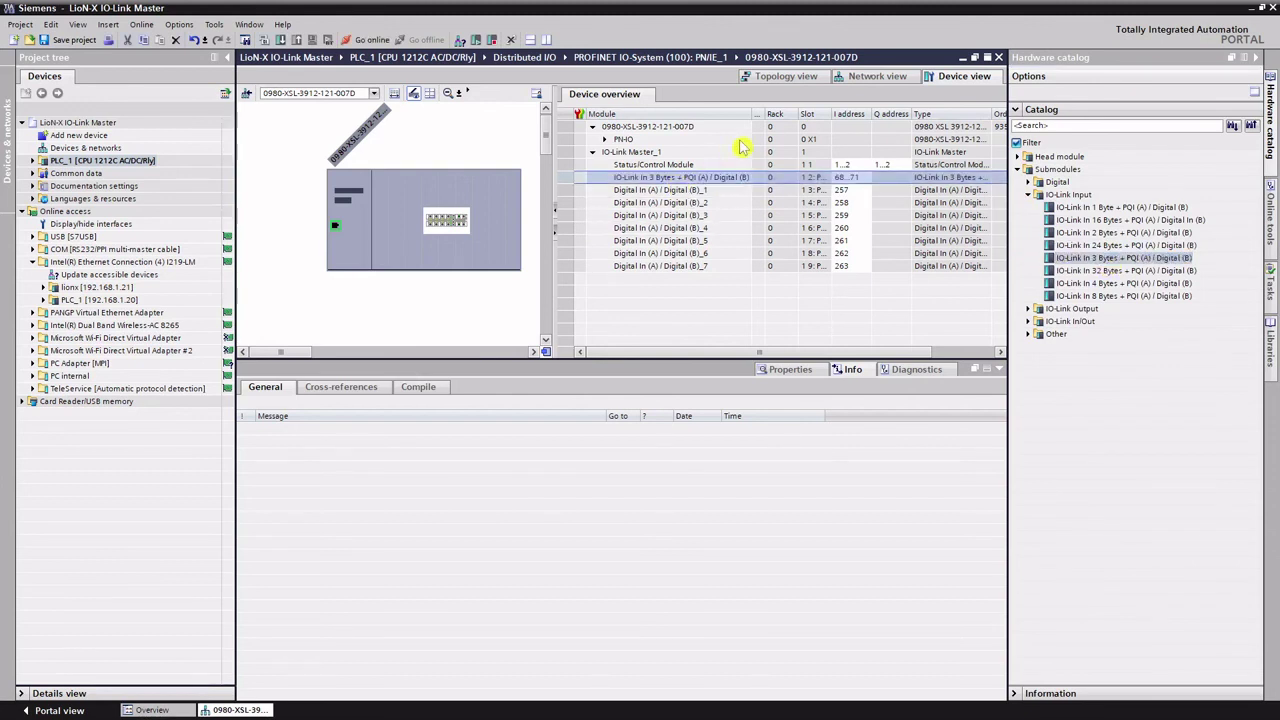
click(464, 203)
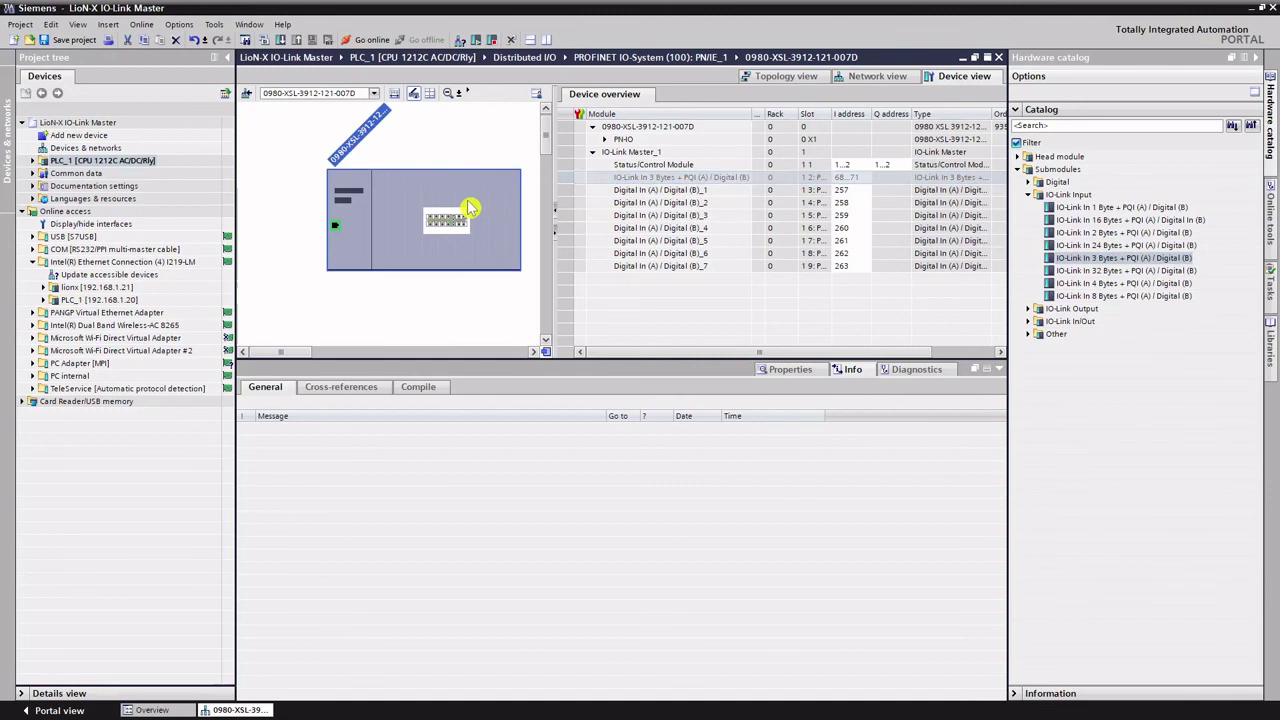
Step: Compile the hardware configuration and download it to PLC_1, confirming Load and Finish
click(263, 40)
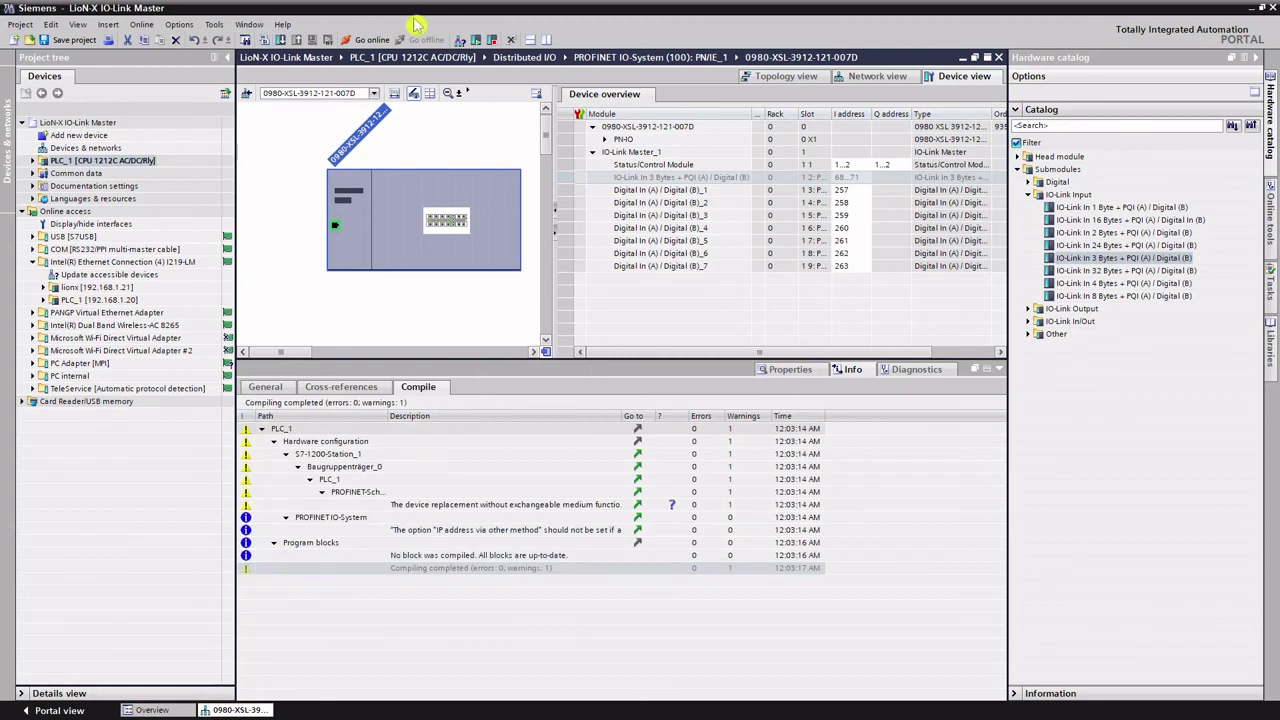
click(281, 40)
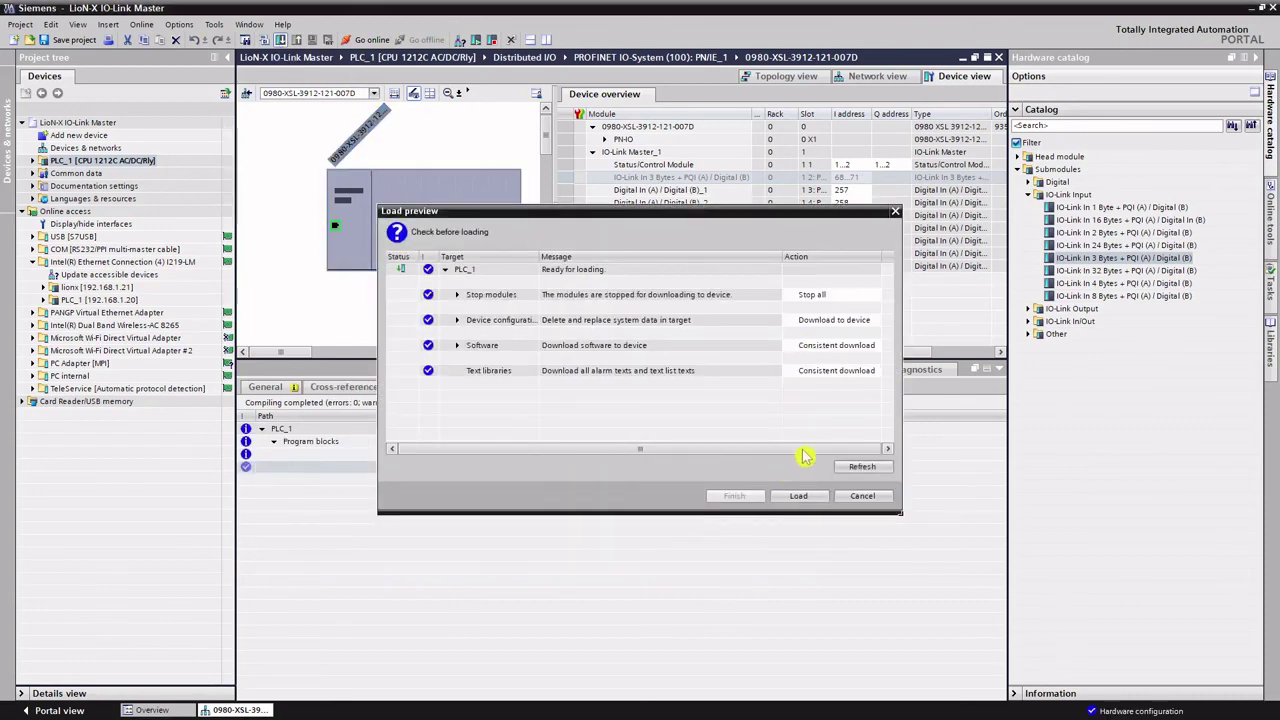
click(800, 496)
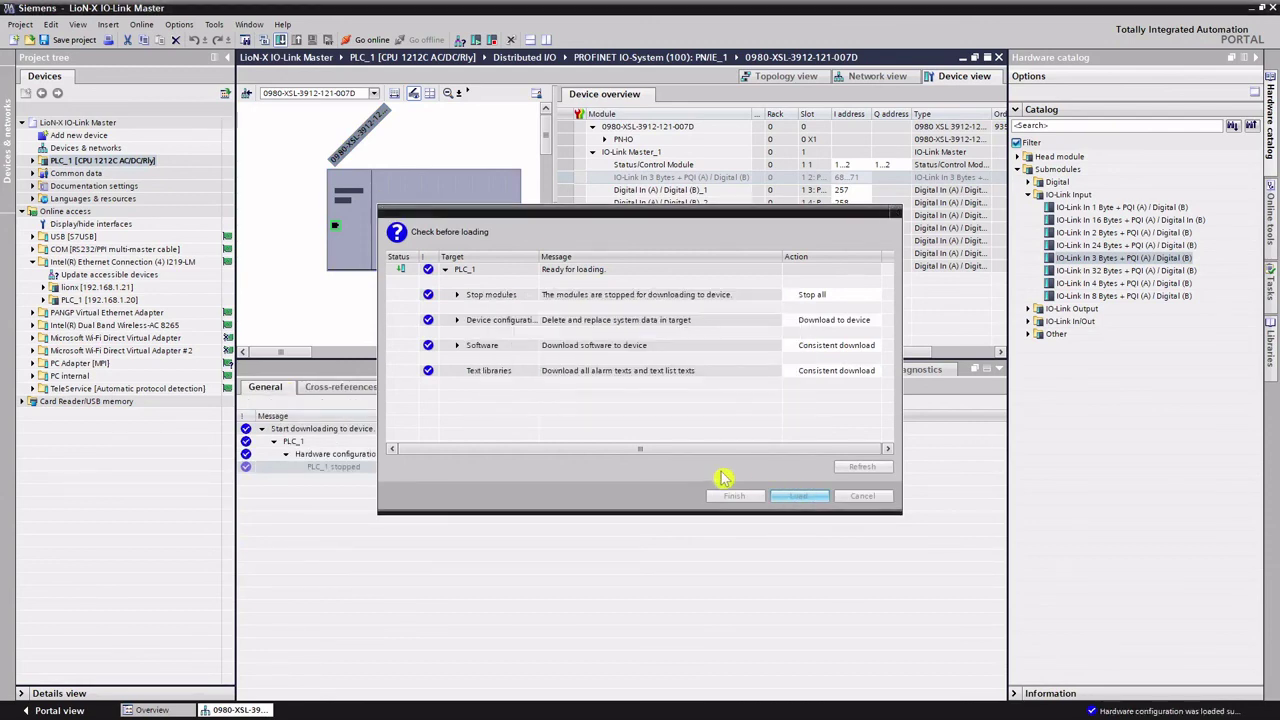
click(731, 497)
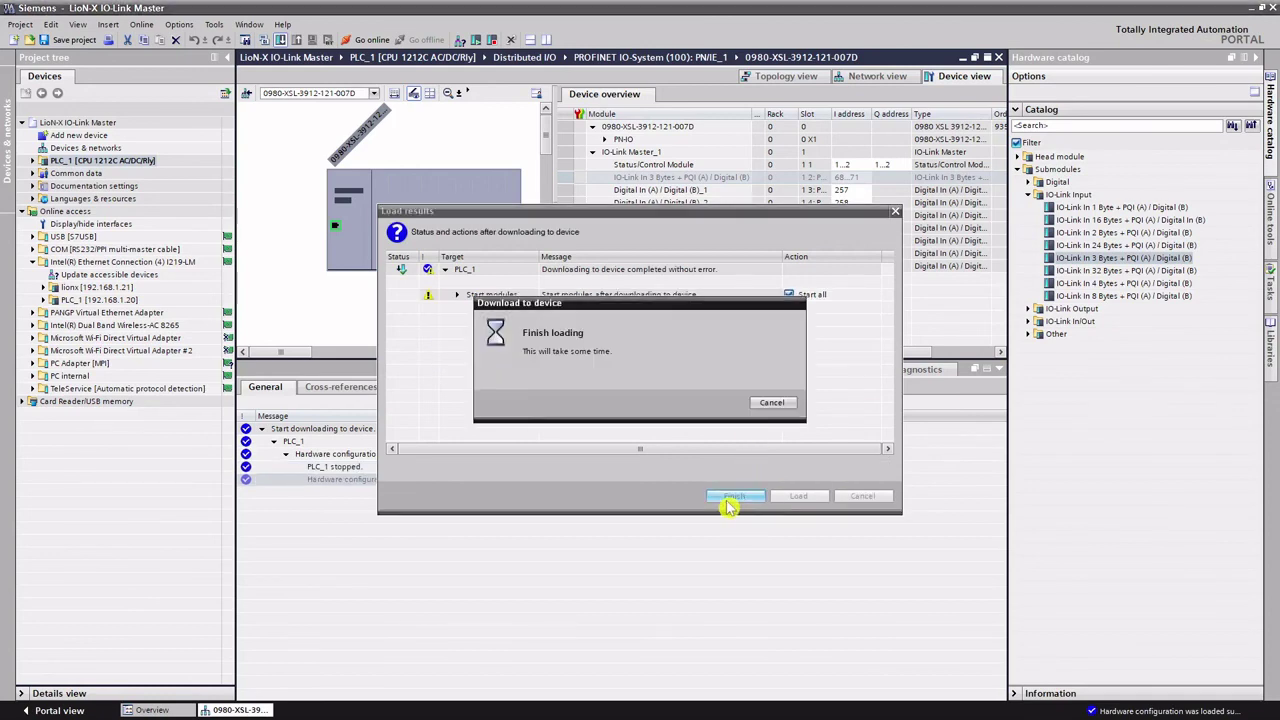